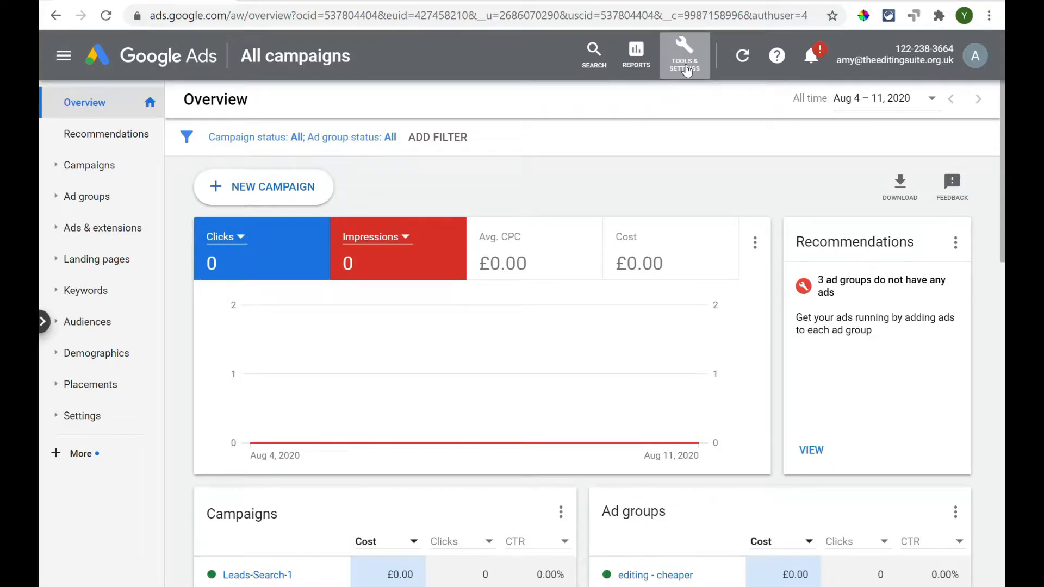
# Open the Audience manager from the shared library
pyautogui.click(685, 68)
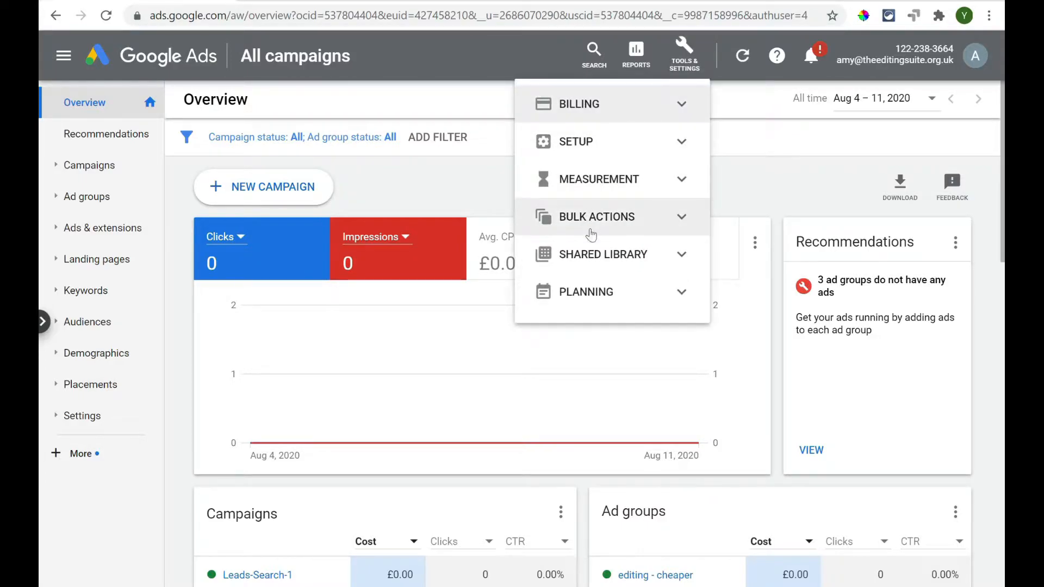
pyautogui.click(632, 199)
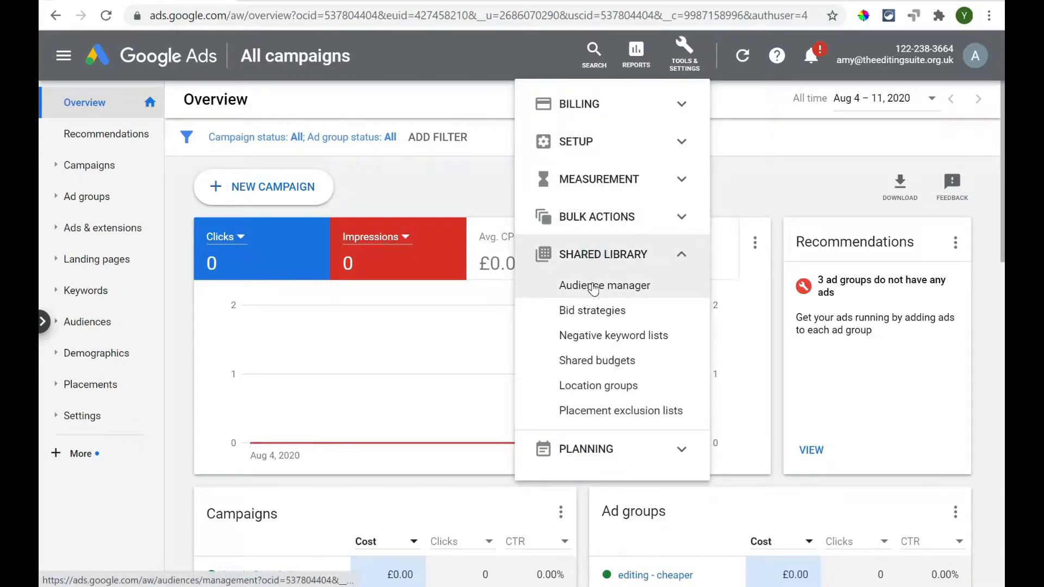
pyautogui.click(592, 287)
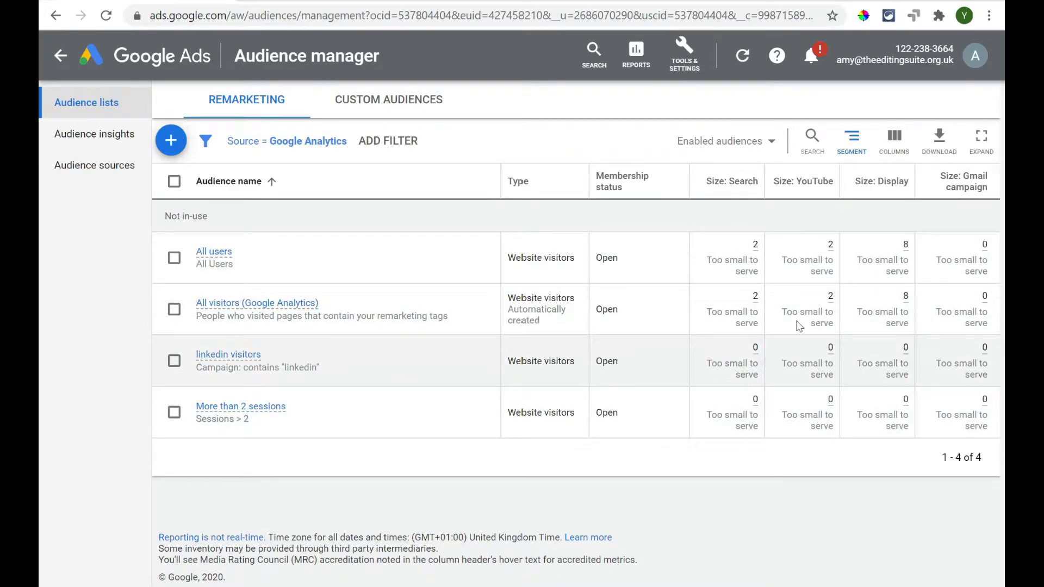
# Start a new website visitors audience with "Visitors of a page" as the list member type
pyautogui.click(171, 142)
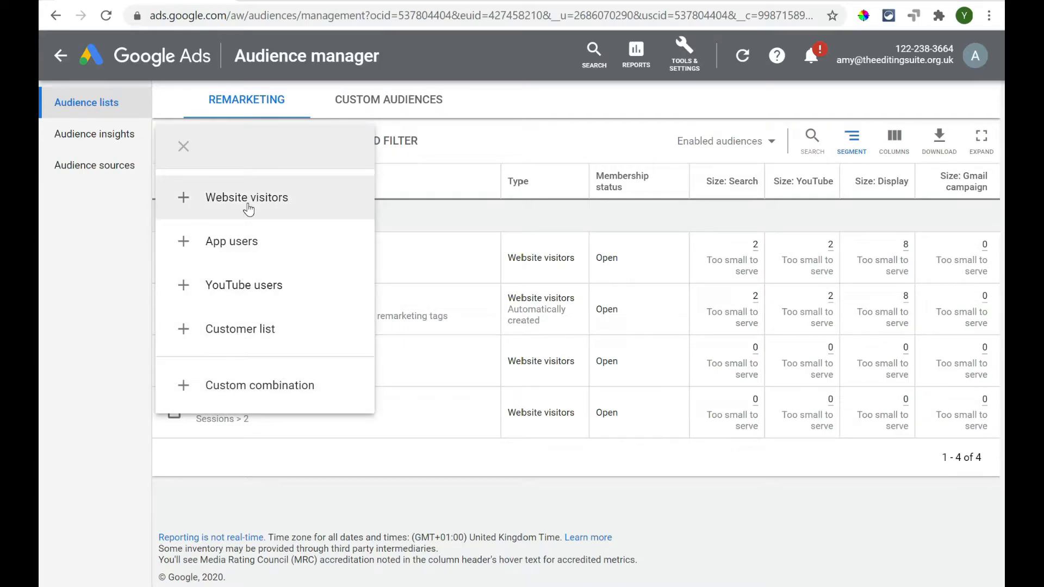
pyautogui.click(246, 205)
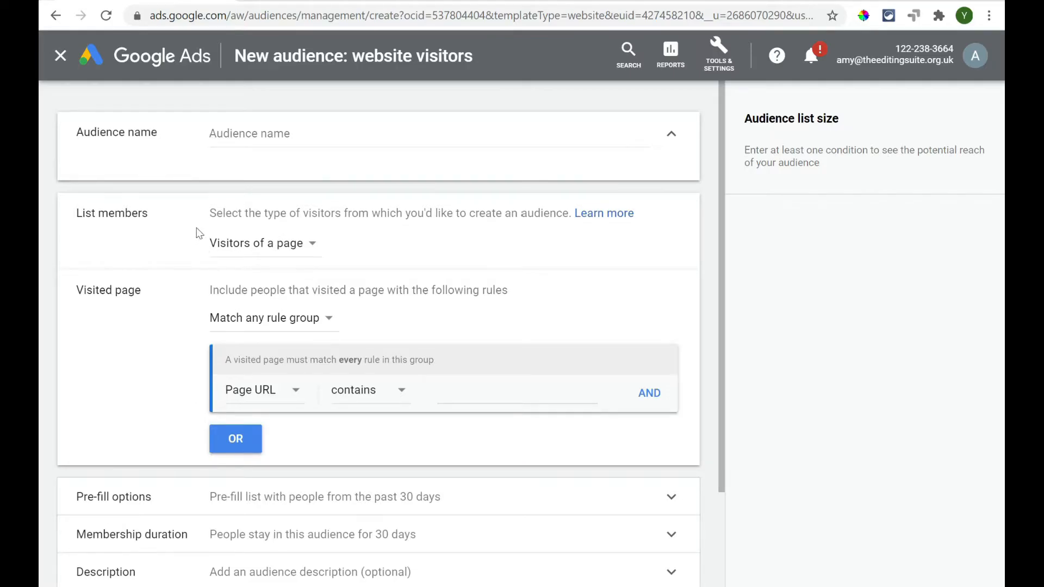
pyautogui.click(236, 245)
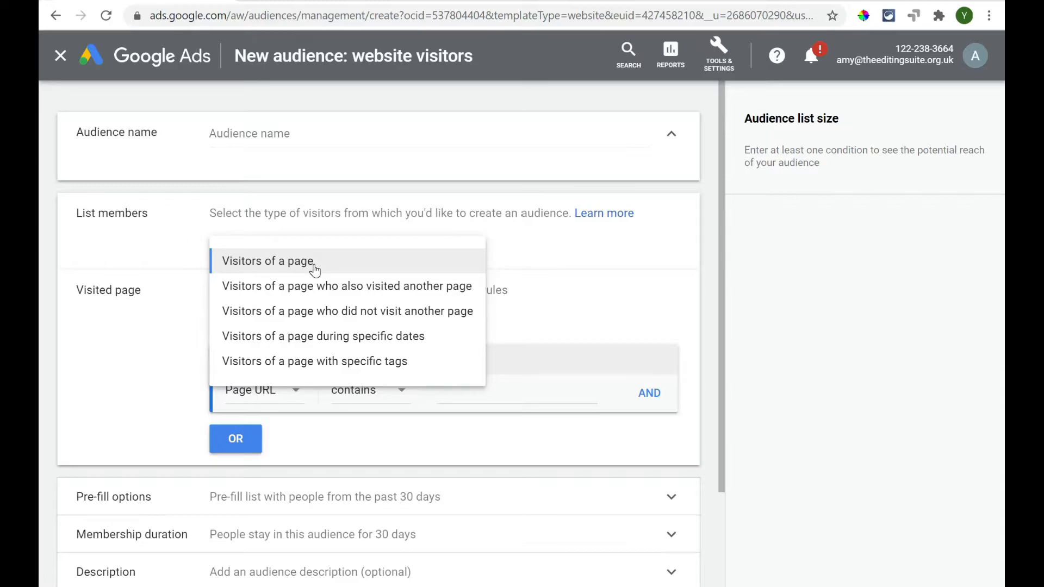
pyautogui.click(314, 267)
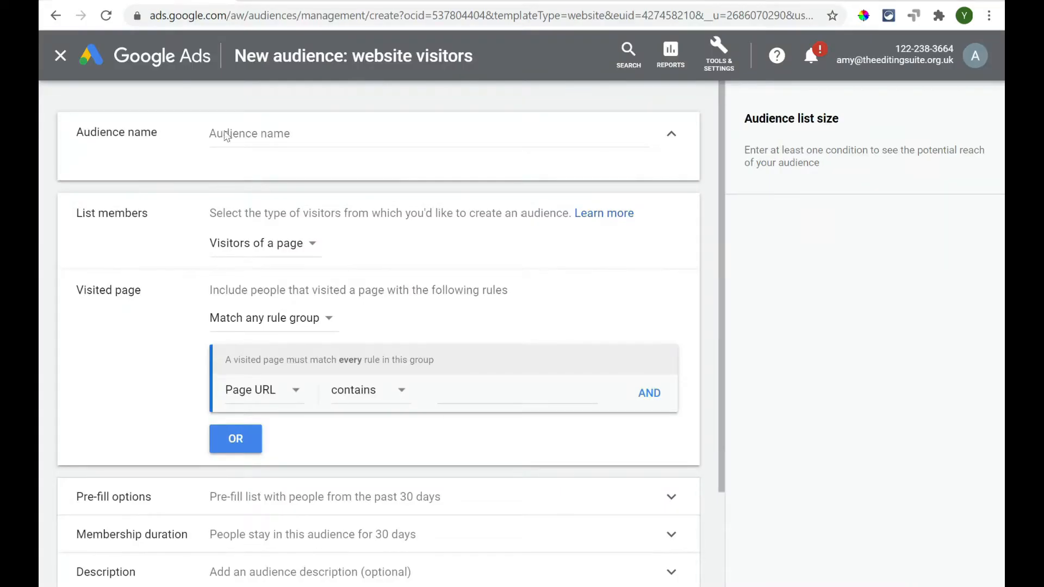
# Set the visited page rule to match a Page URL using the "contains" condition
pyautogui.click(262, 391)
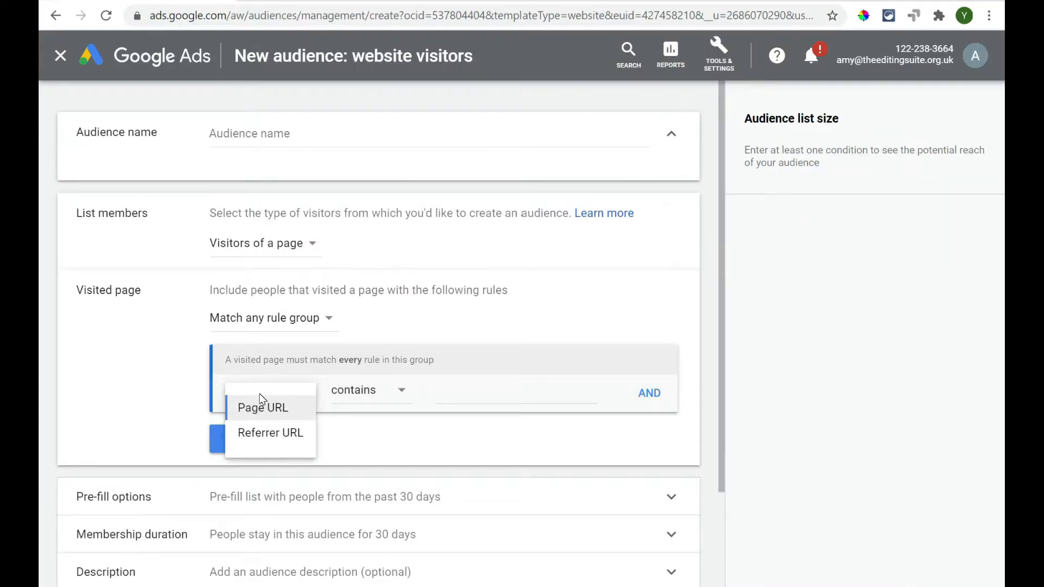
pyautogui.click(259, 395)
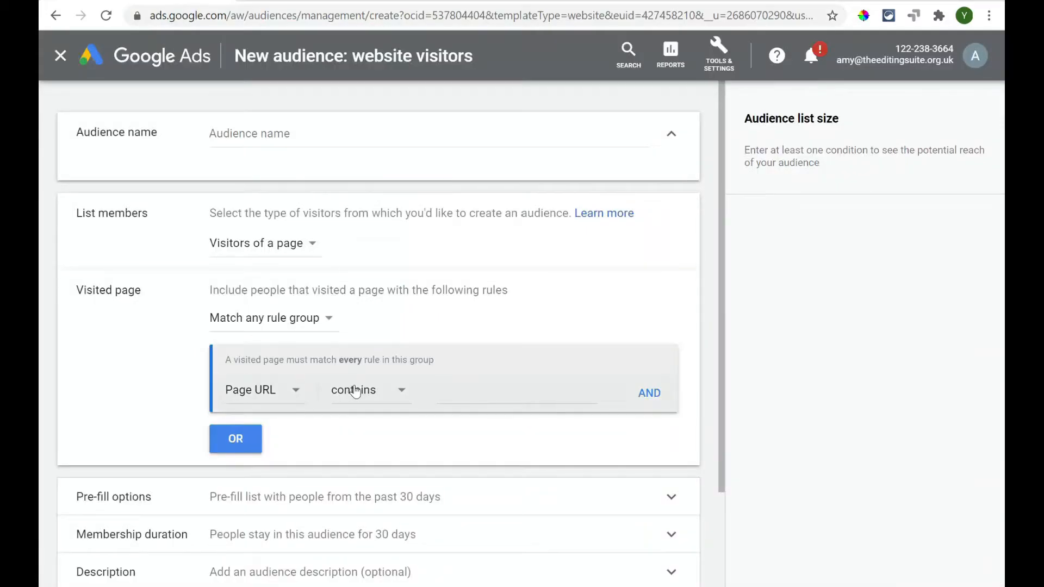
pyautogui.click(354, 390)
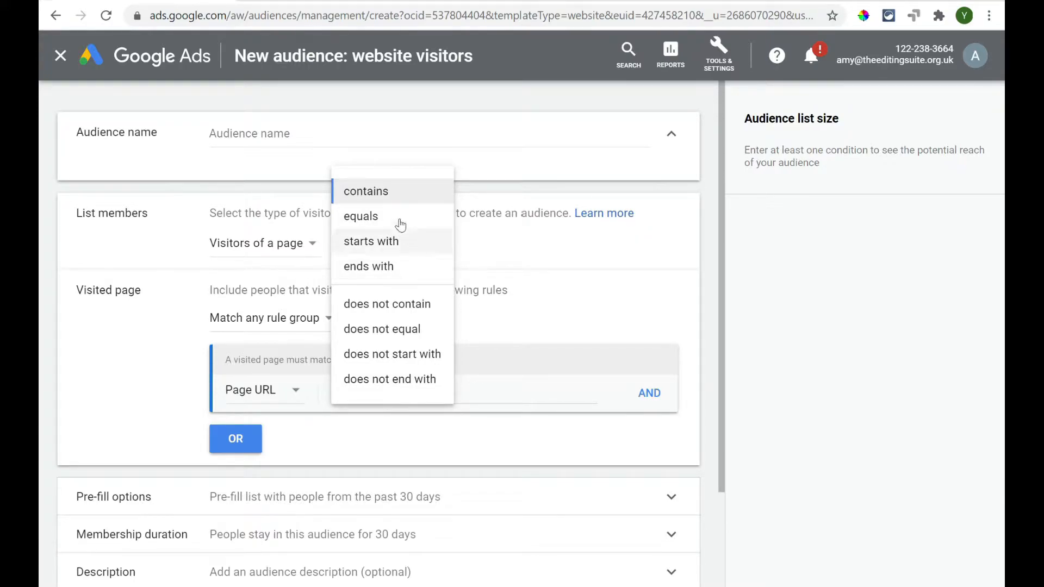
pyautogui.click(388, 189)
# Copy "registration" from the sign-up confirmation page's address and enter it as the visited page rule's value
pyautogui.click(304, 1)
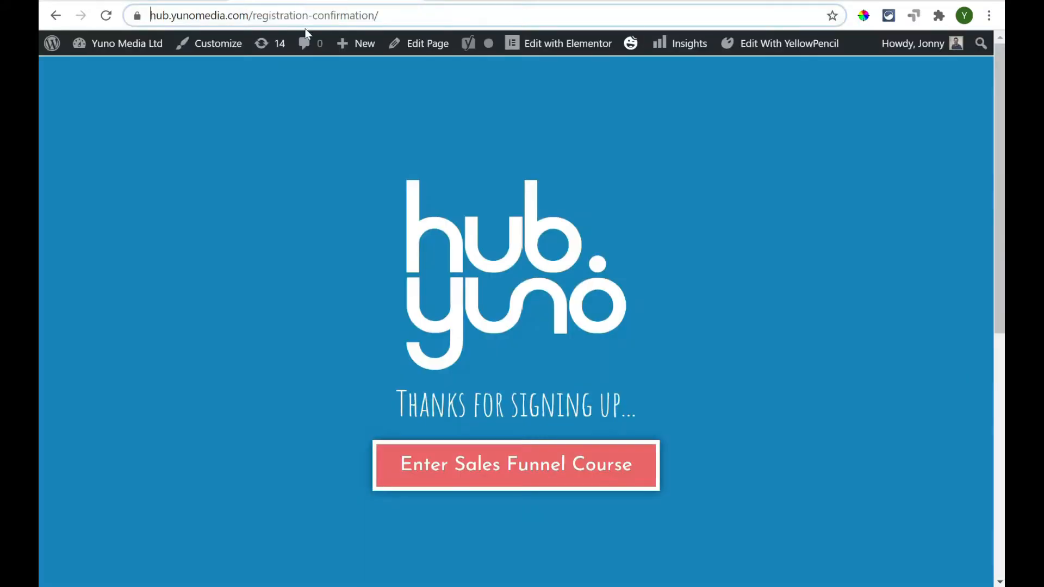
pyautogui.click(253, 16)
pyautogui.moveTo(288, 15); pyautogui.dragTo(344, 15)
pyautogui.hotkey('ctrl', 'c')
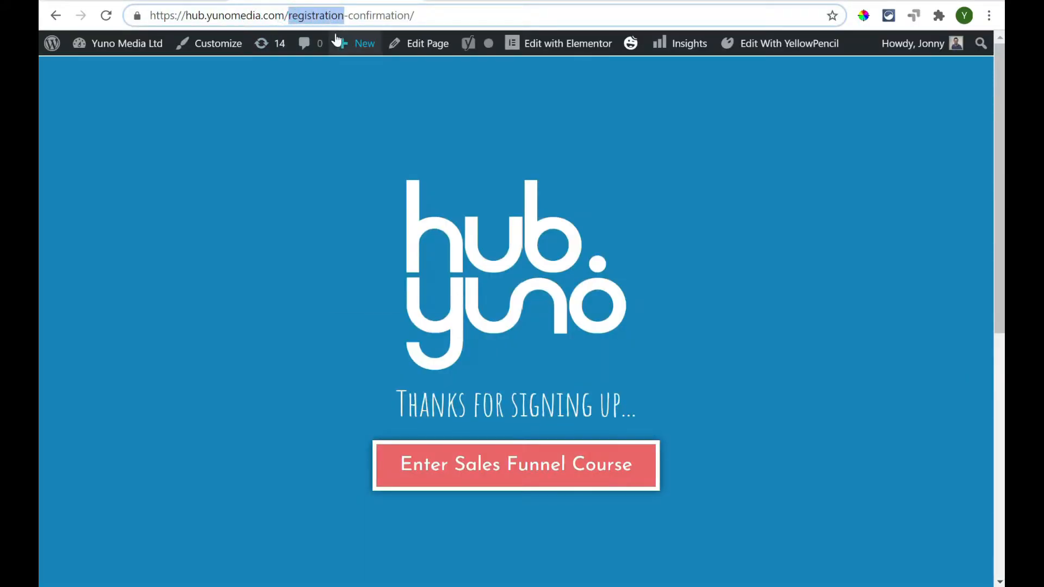
pyautogui.hotkey('ctrl', 'Tab')
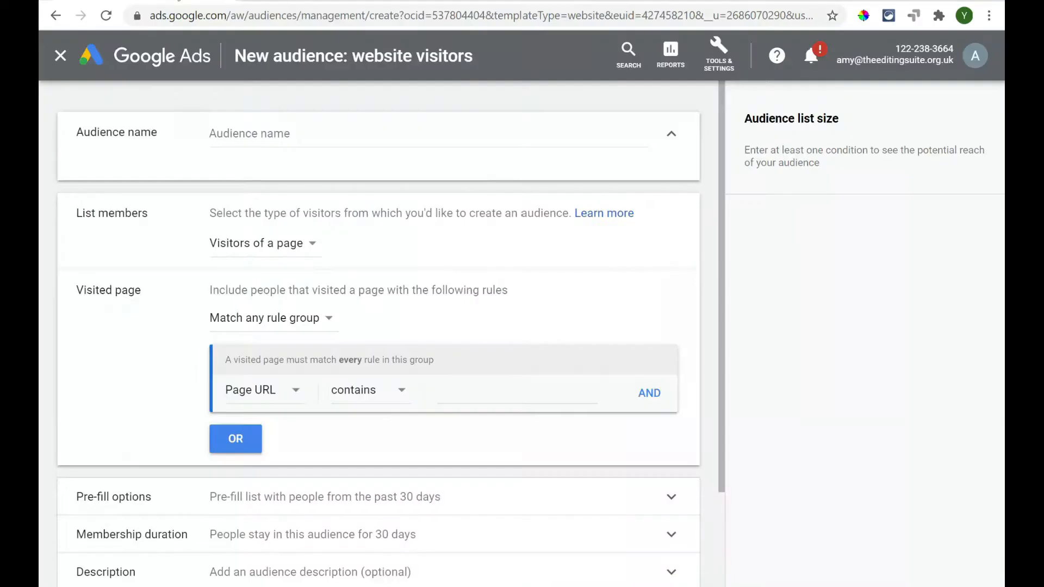
pyautogui.click(457, 390)
pyautogui.hotkey('ctrl', 'v')
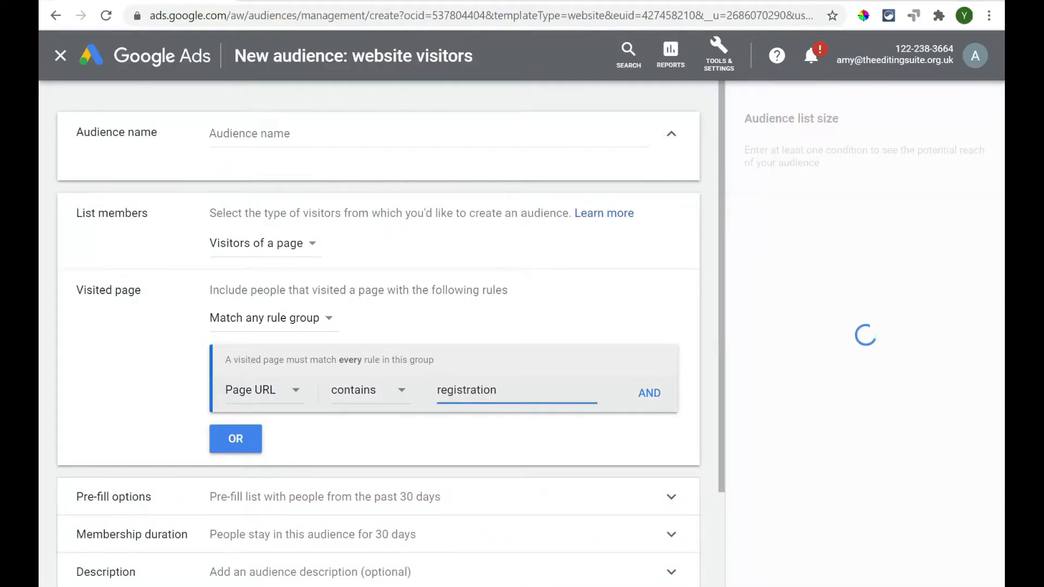
pyautogui.press('Tab')
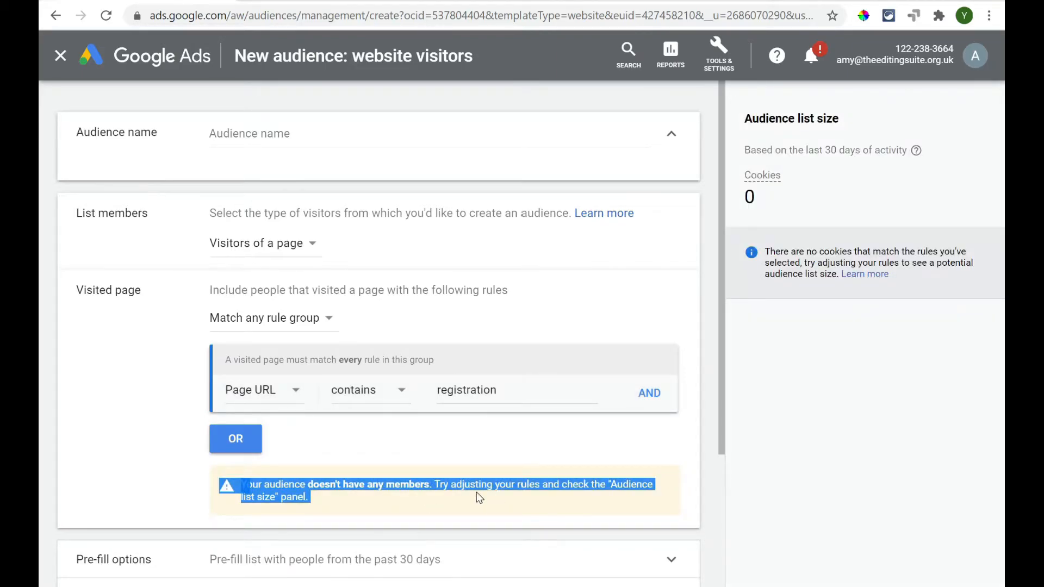
pyautogui.click(243, 485)
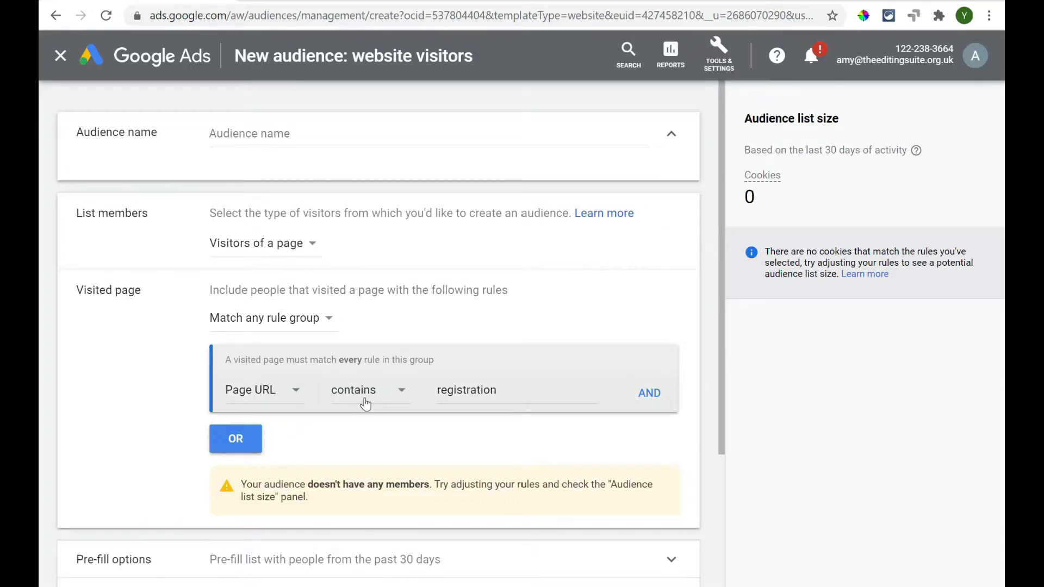
pyautogui.click(363, 397)
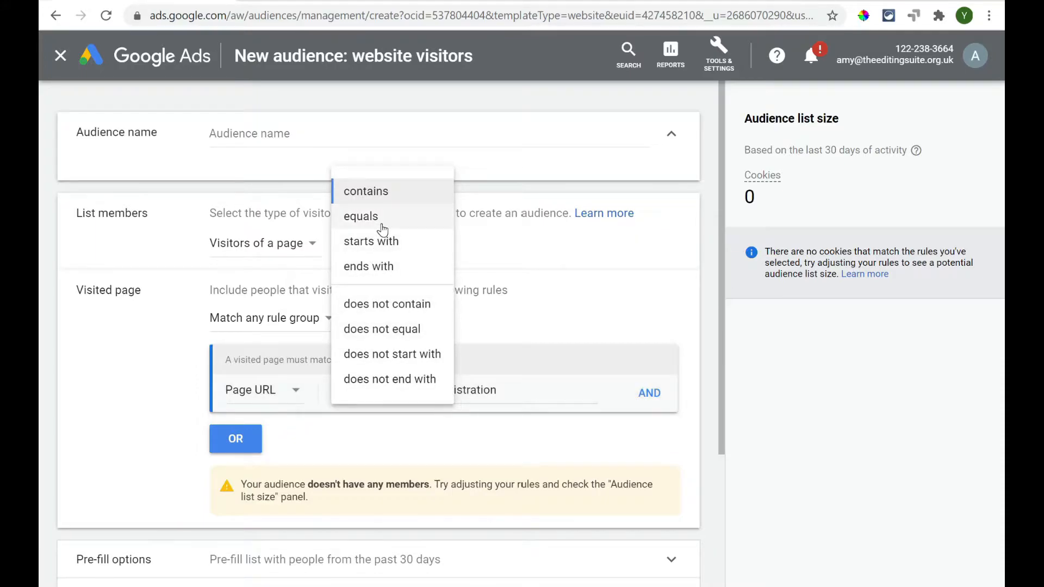
pyautogui.click(382, 228)
pyautogui.click(462, 390)
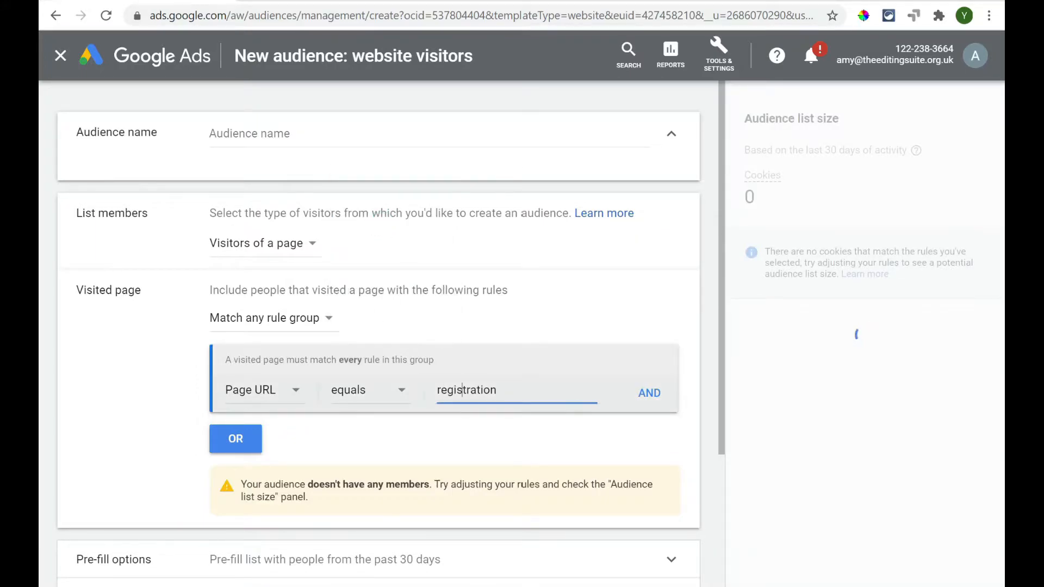
pyautogui.doubleClick(462, 389)
pyautogui.press('BackSpace')
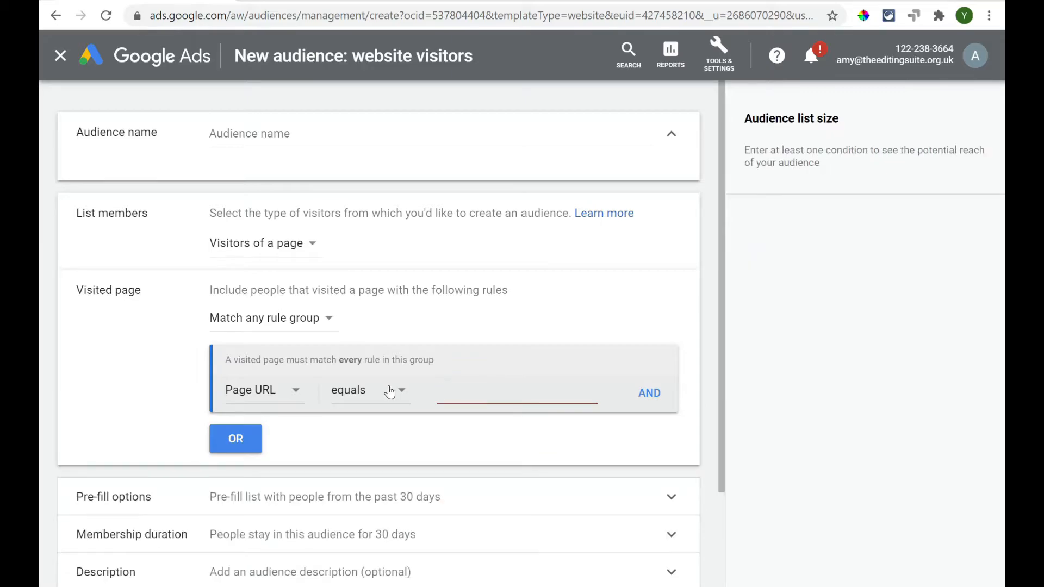
pyautogui.click(390, 389)
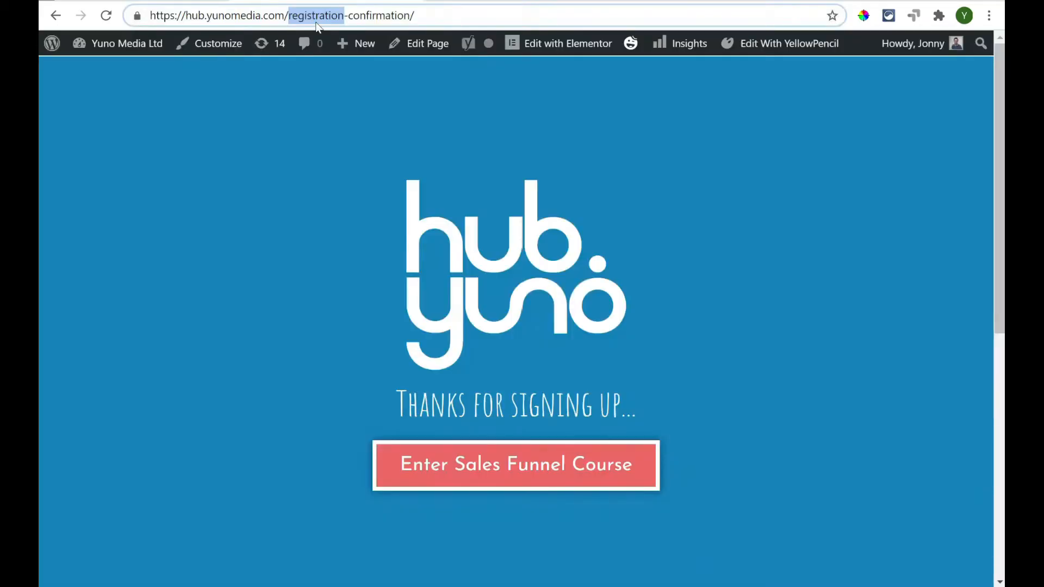
pyautogui.tripleClick(315, 21)
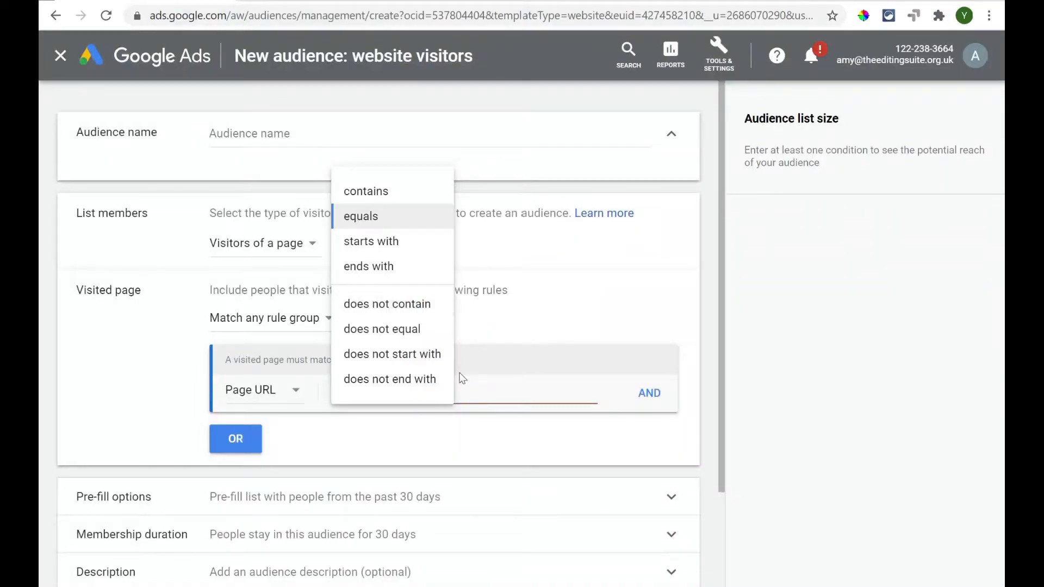
pyautogui.click(451, 388)
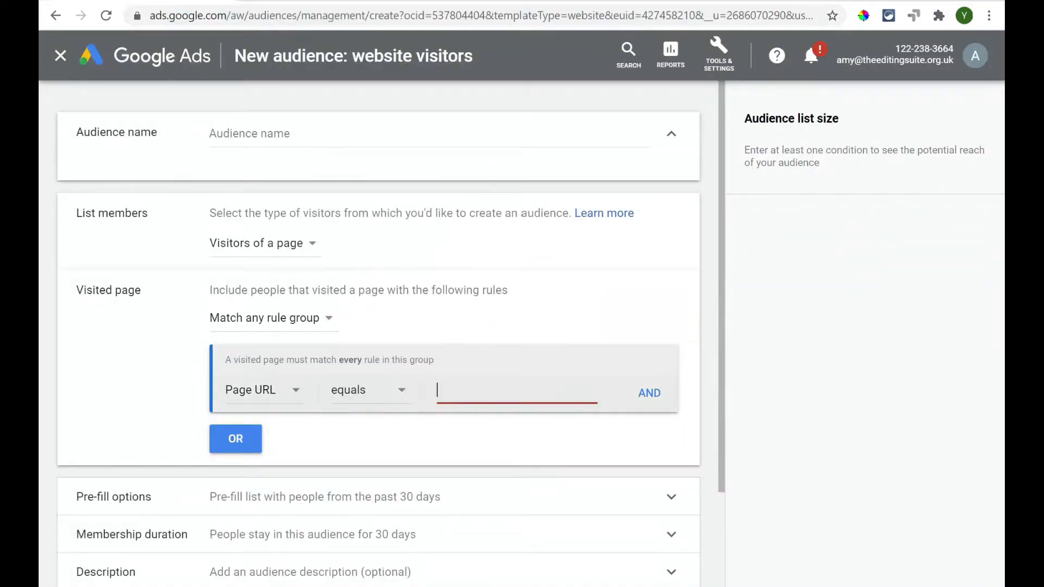
pyautogui.hotkey('ctrl', 'v')
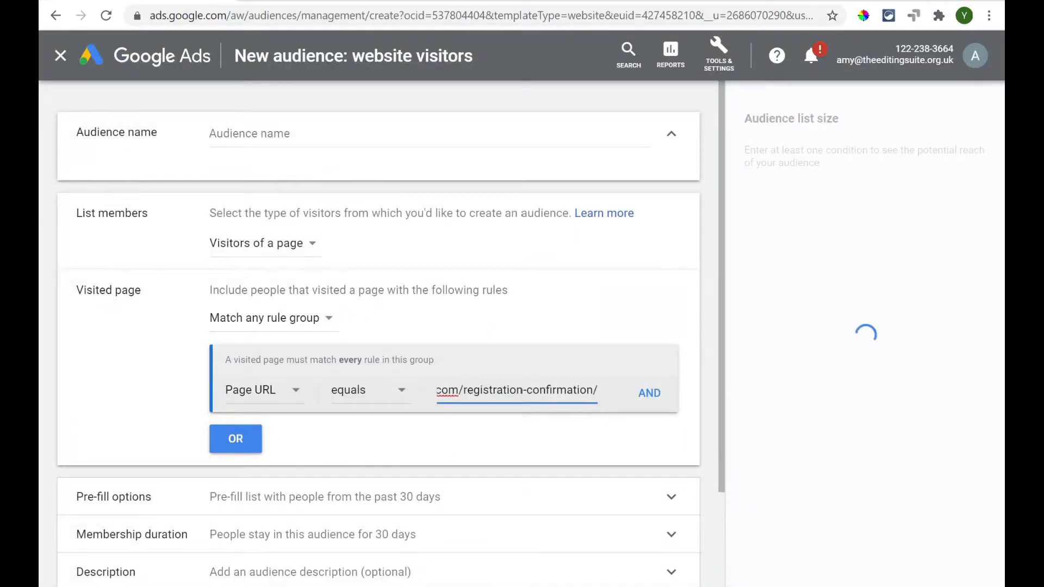
# Switch the URL condition to "starts with" and trim the value to /registration-confirmation/ by removing the domain part
pyautogui.click(389, 401)
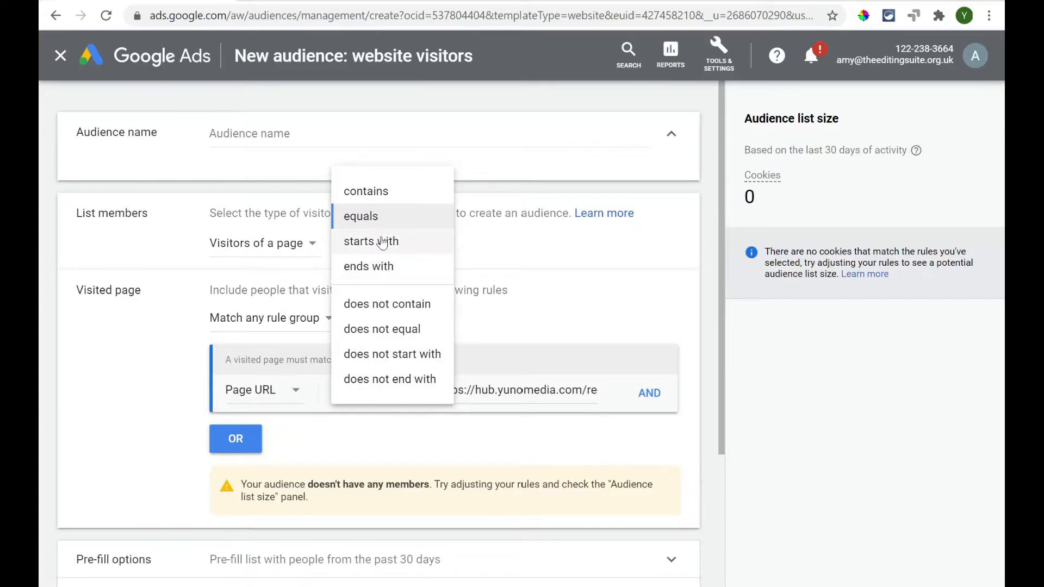
pyautogui.click(383, 242)
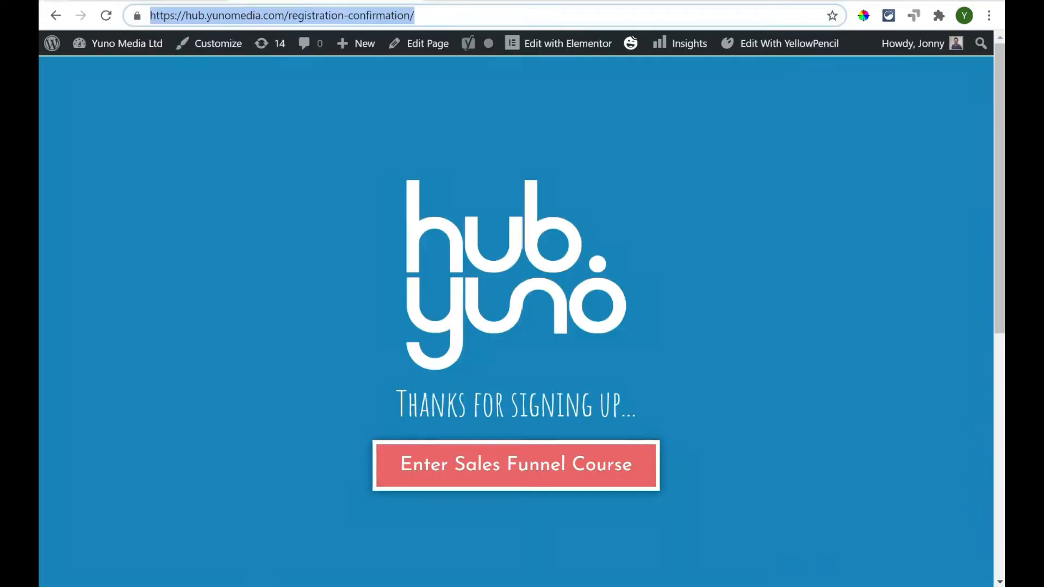
pyautogui.click(301, 23)
pyautogui.moveTo(285, 16); pyautogui.dragTo(415, 15)
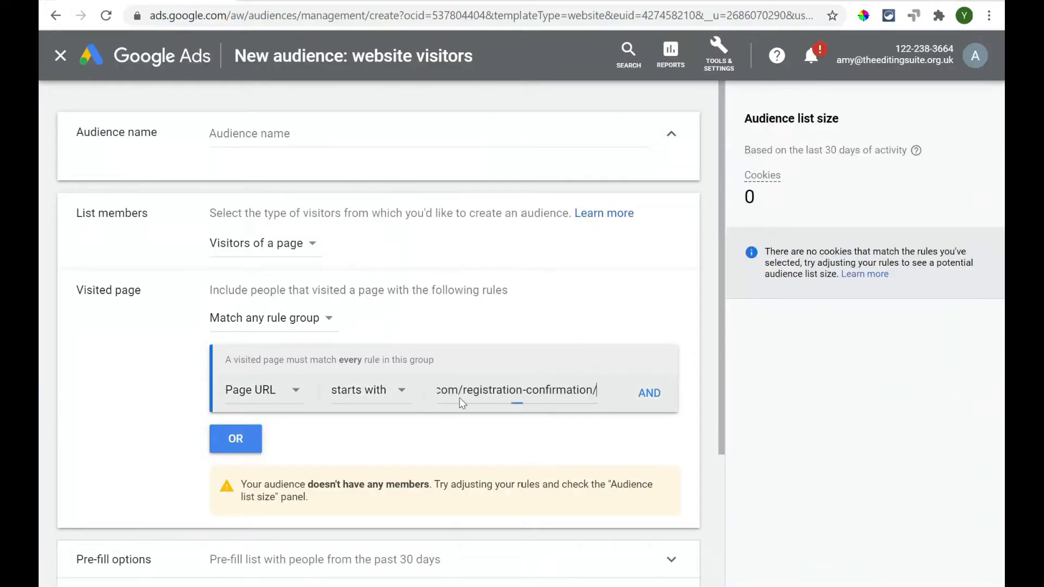
pyautogui.moveTo(464, 389); pyautogui.dragTo(438, 390)
pyautogui.press('BackSpace')
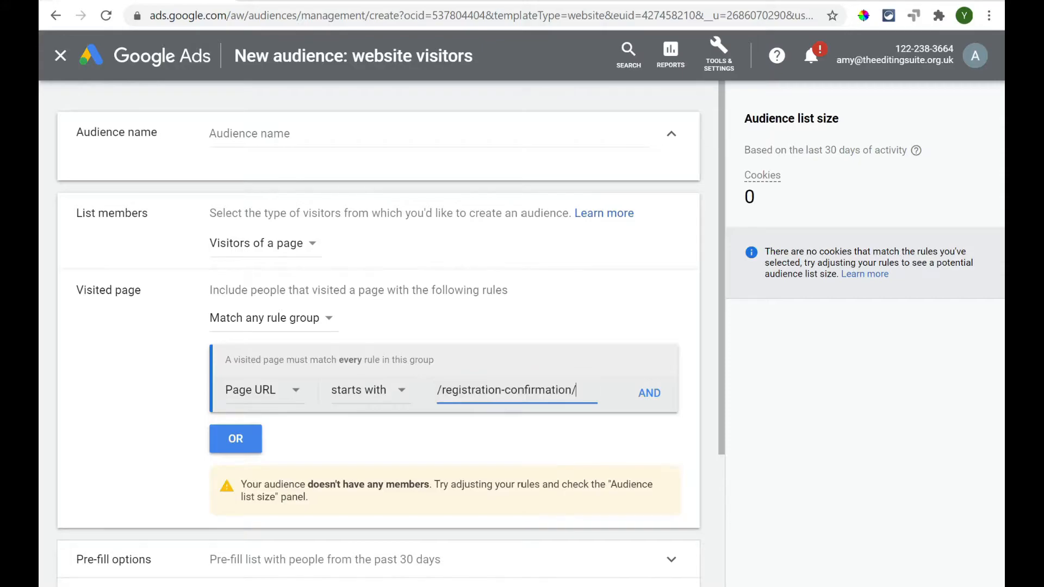
# Switch the URL condition to "ends with" and compare it with the final part of the confirmation page's address
pyautogui.click(374, 394)
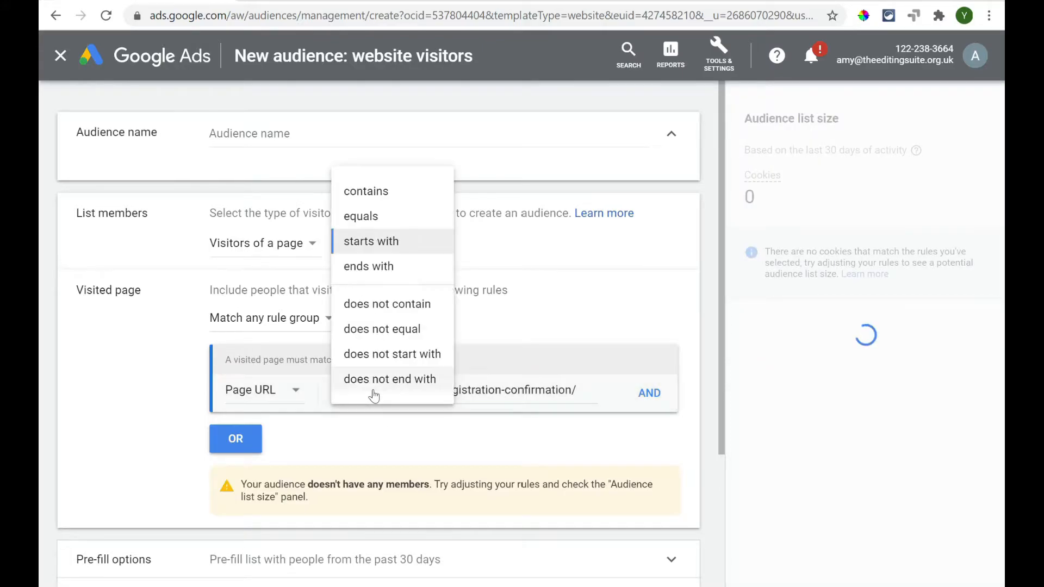
pyautogui.click(375, 266)
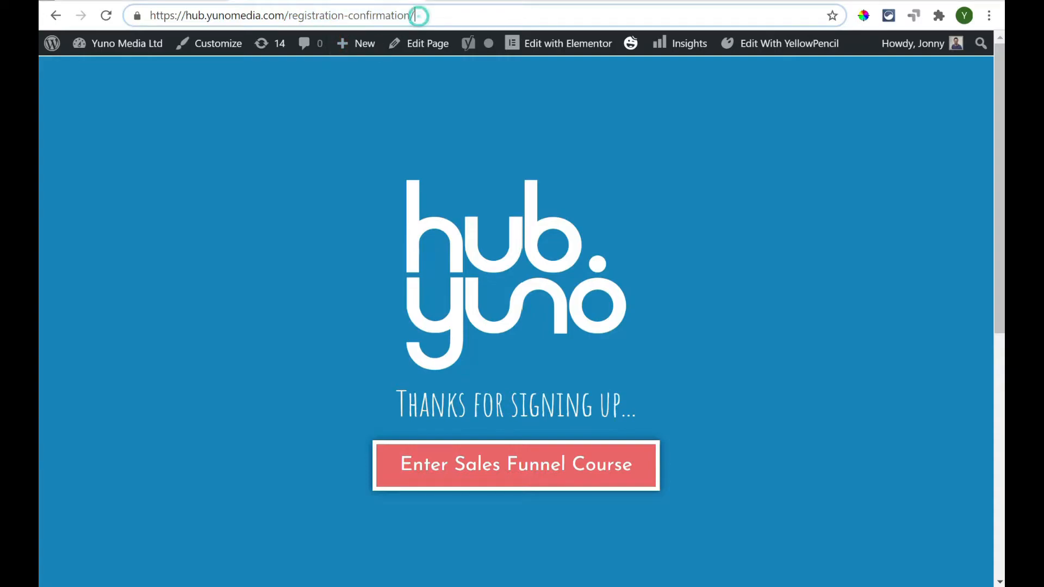
pyautogui.moveTo(422, 16); pyautogui.dragTo(288, 16)
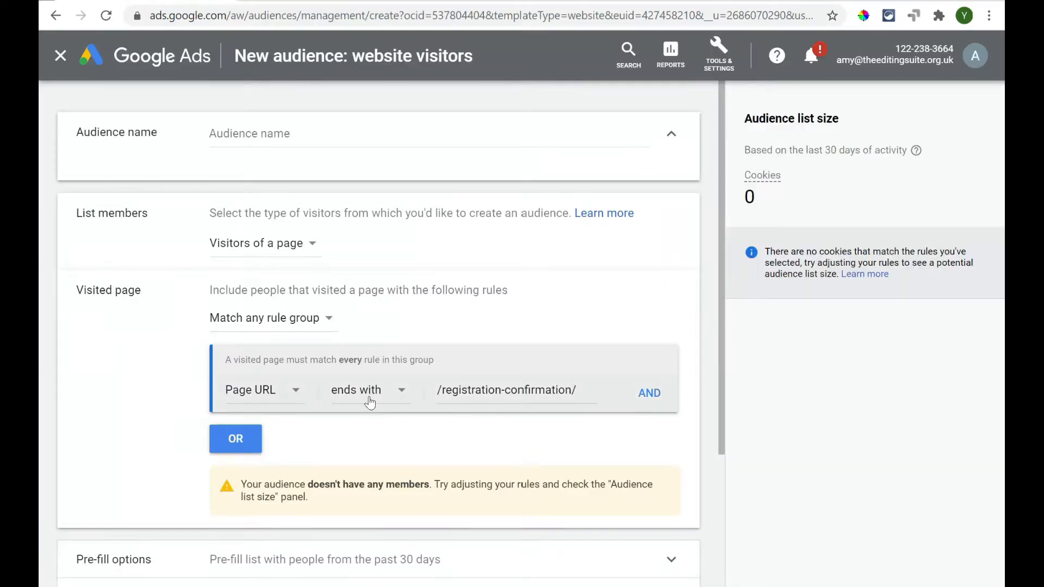
# Set the URL condition to "contains" and check which part of the confirmation page's address the rule should match
pyautogui.click(369, 403)
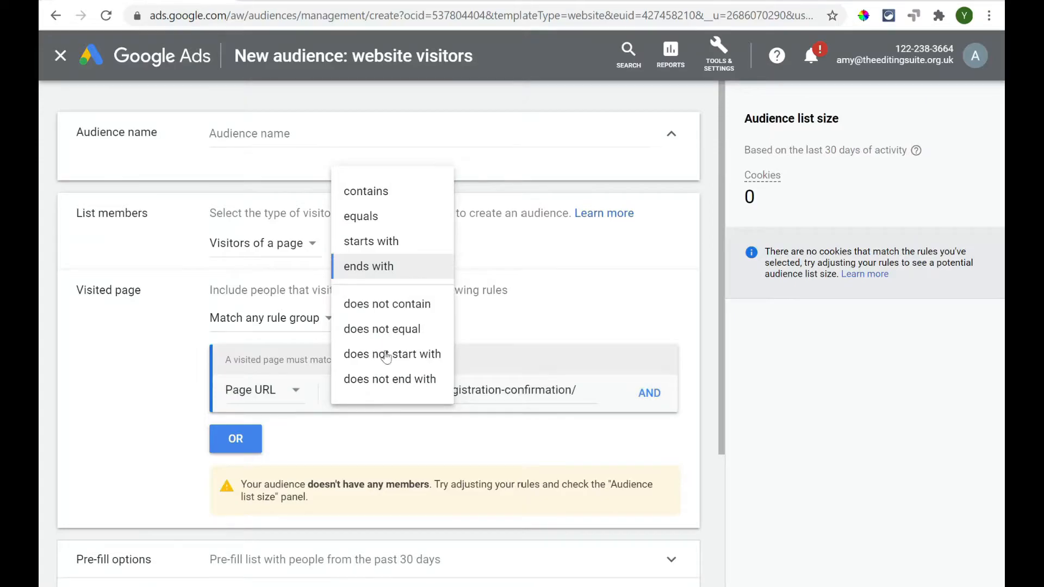
pyautogui.click(389, 194)
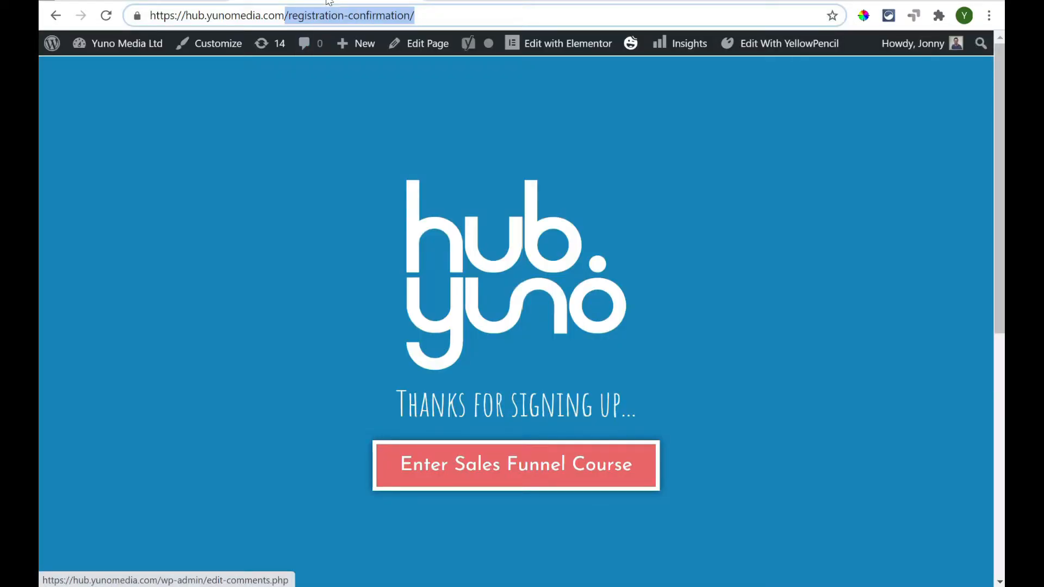
pyautogui.click(294, 15)
pyautogui.moveTo(285, 15); pyautogui.dragTo(414, 15)
pyautogui.click(290, 17)
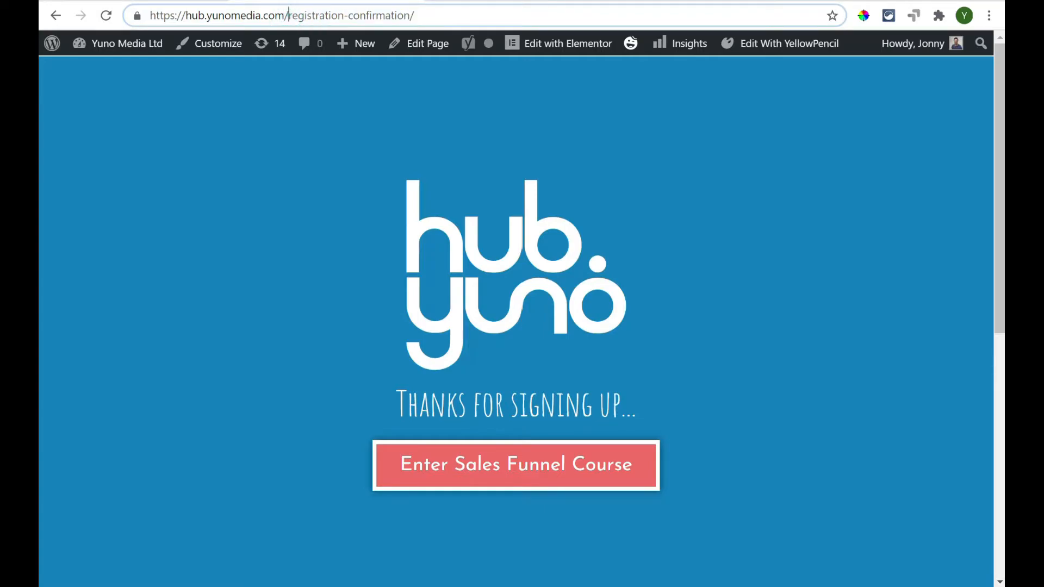
pyautogui.moveTo(288, 15); pyautogui.dragTo(338, 15)
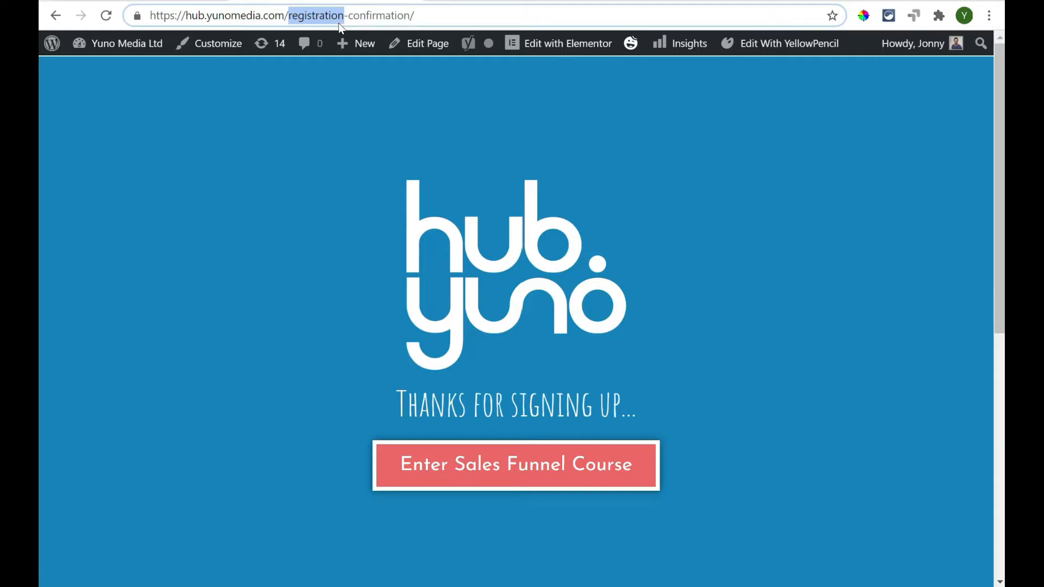
pyautogui.click(302, 15)
pyautogui.moveTo(288, 15); pyautogui.dragTo(410, 15)
pyautogui.rightClick(388, 15)
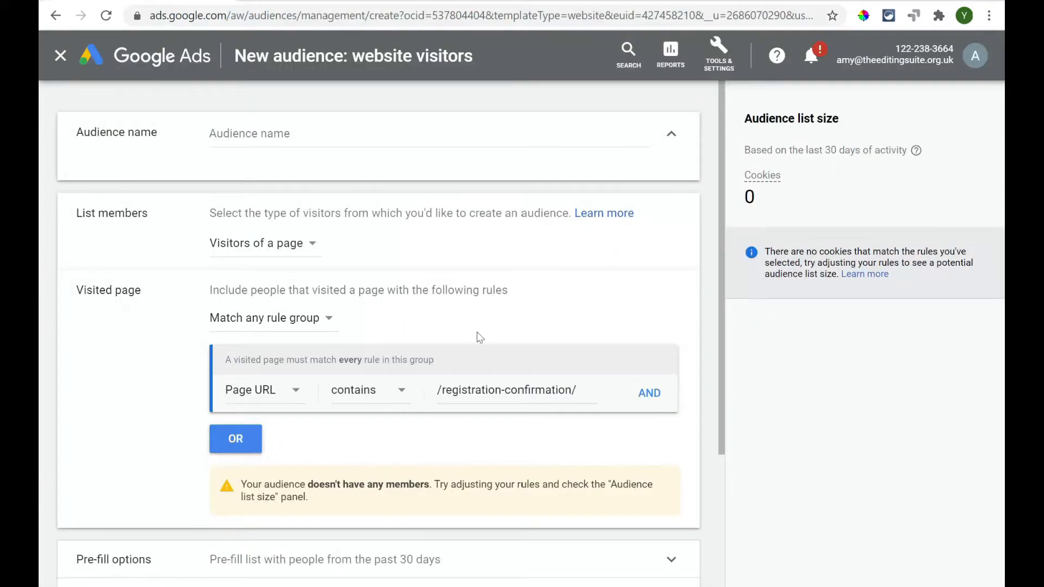
# Change the Page URL rule's value to registration-confirmation, without the surrounding slashes
pyautogui.tripleClick(497, 390)
pyautogui.hotkey('ctrl', 'c')
pyautogui.rightClick(498, 394)
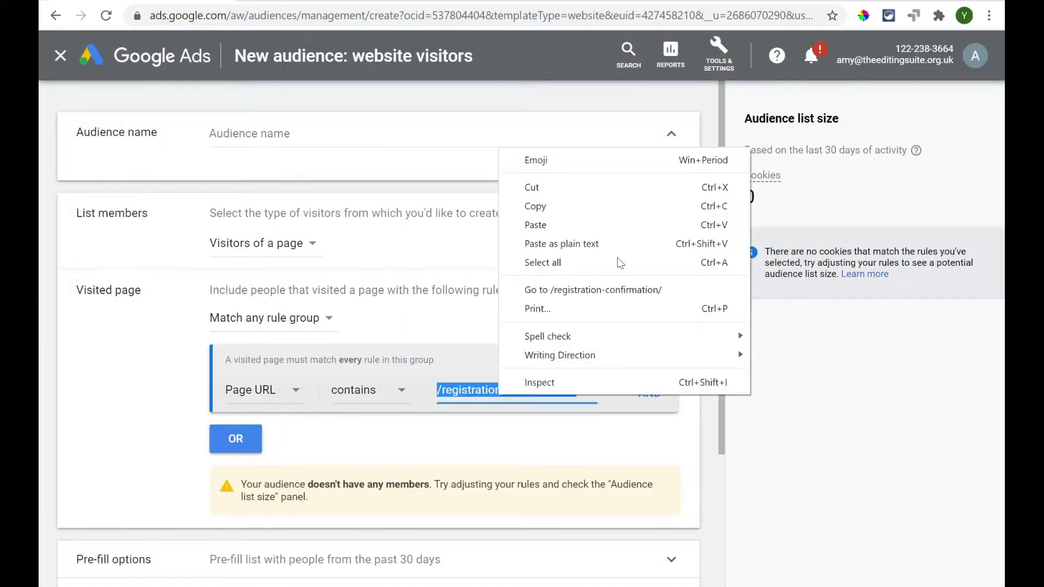
pyautogui.click(593, 222)
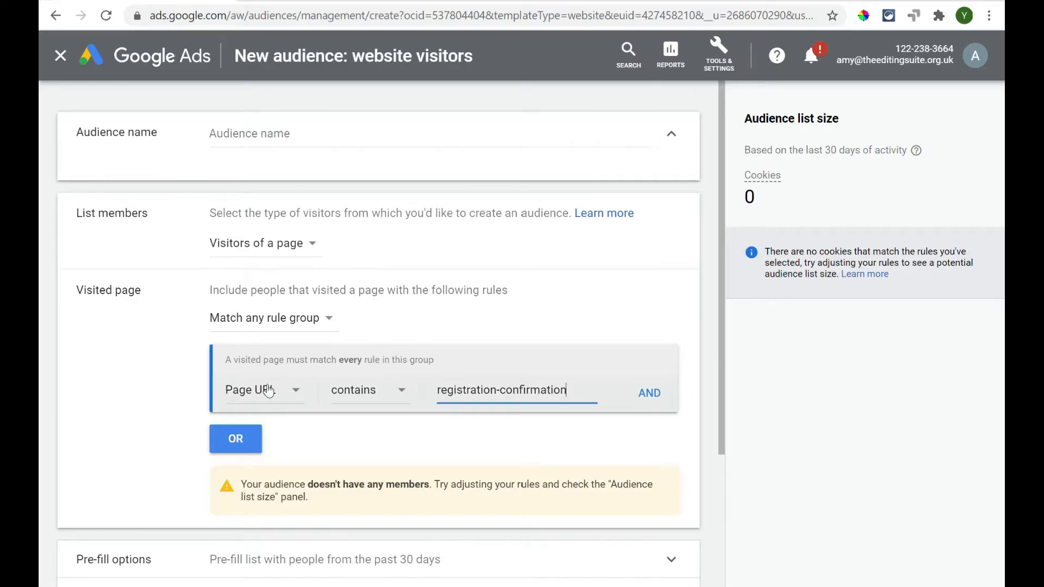
# Try an extra OR rule group and two additional AND conditions in the first group, and remove them all again
pyautogui.click(232, 450)
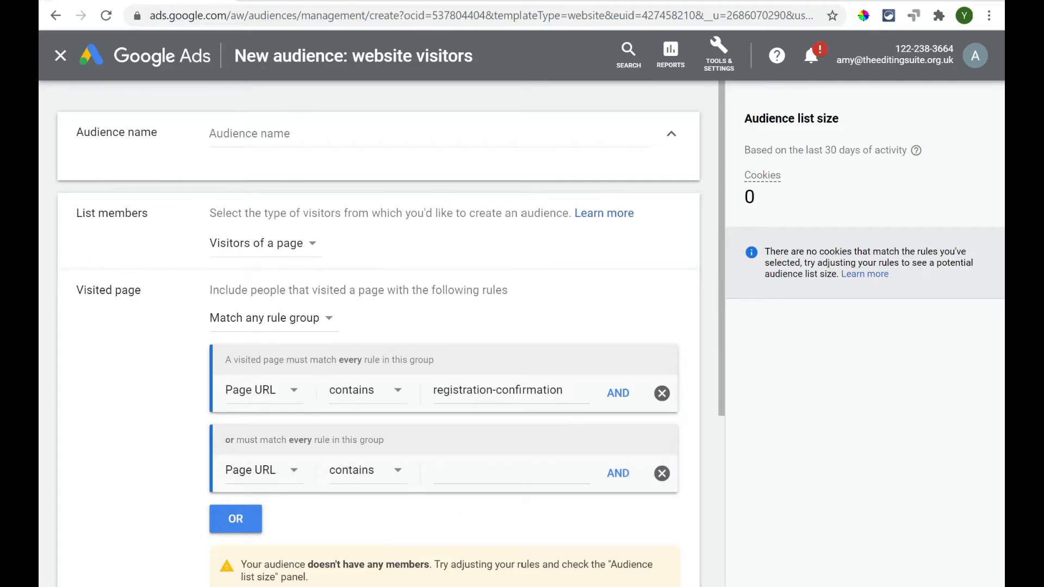
pyautogui.moveTo(301, 451); pyautogui.dragTo(401, 455)
pyautogui.click(399, 442)
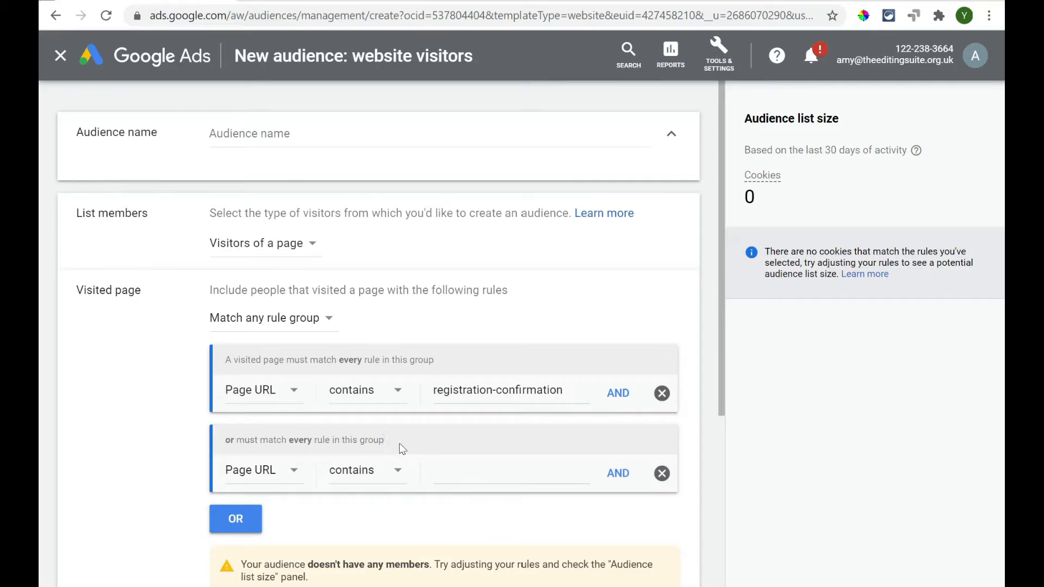
pyautogui.click(621, 400)
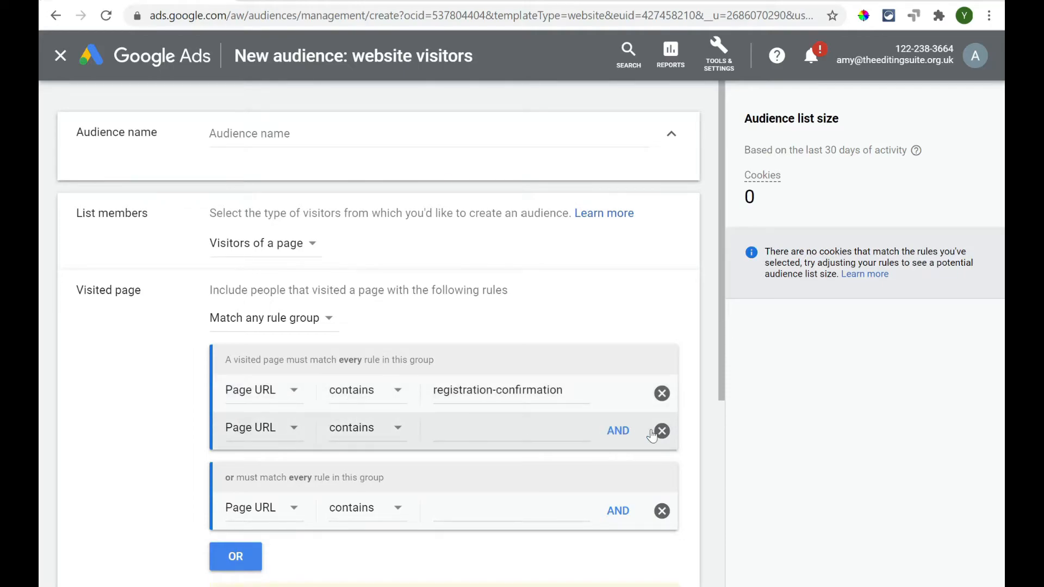
pyautogui.click(618, 435)
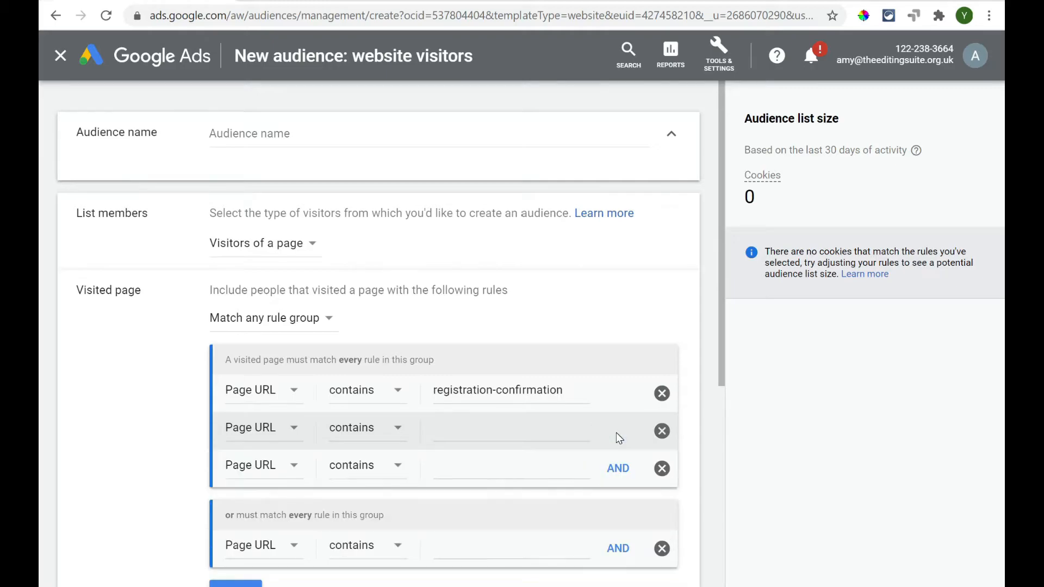
pyautogui.click(661, 466)
pyautogui.click(661, 432)
pyautogui.click(661, 471)
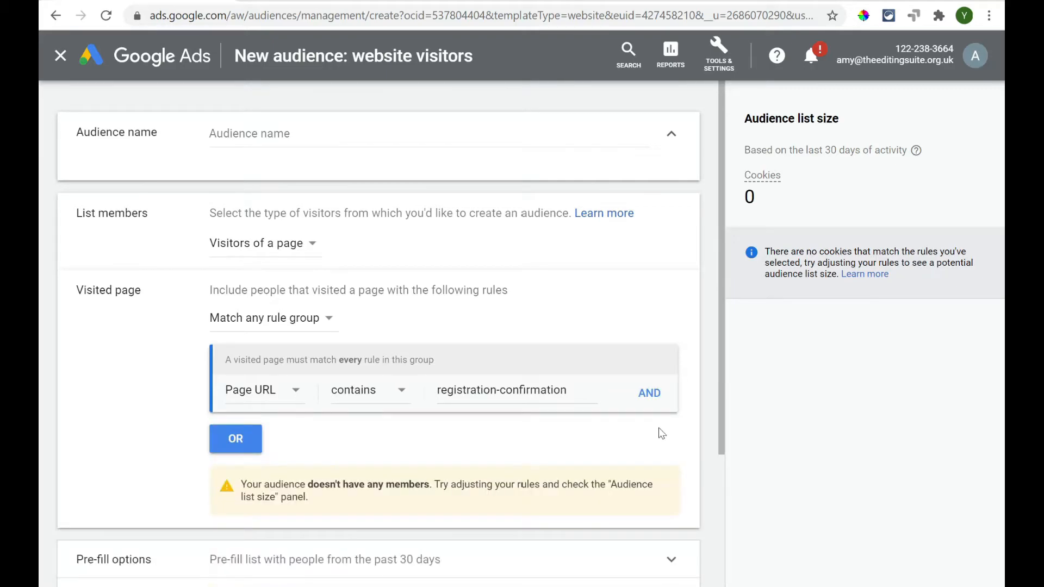
# Check the rule-group matching options and set the list members to "Visitors of a page who also visited another page"
pyautogui.click(219, 317)
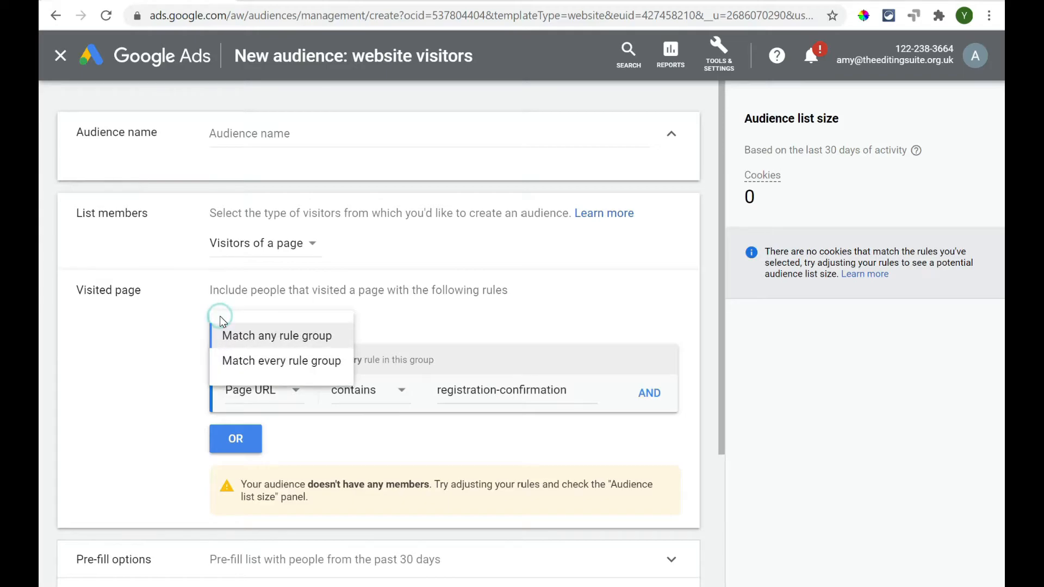
pyautogui.click(263, 244)
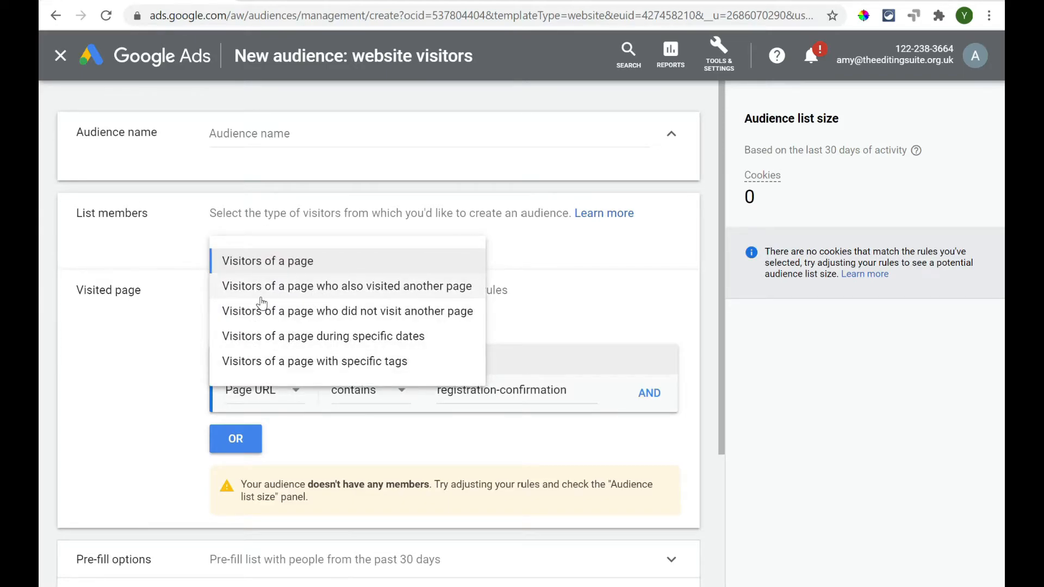
pyautogui.click(431, 286)
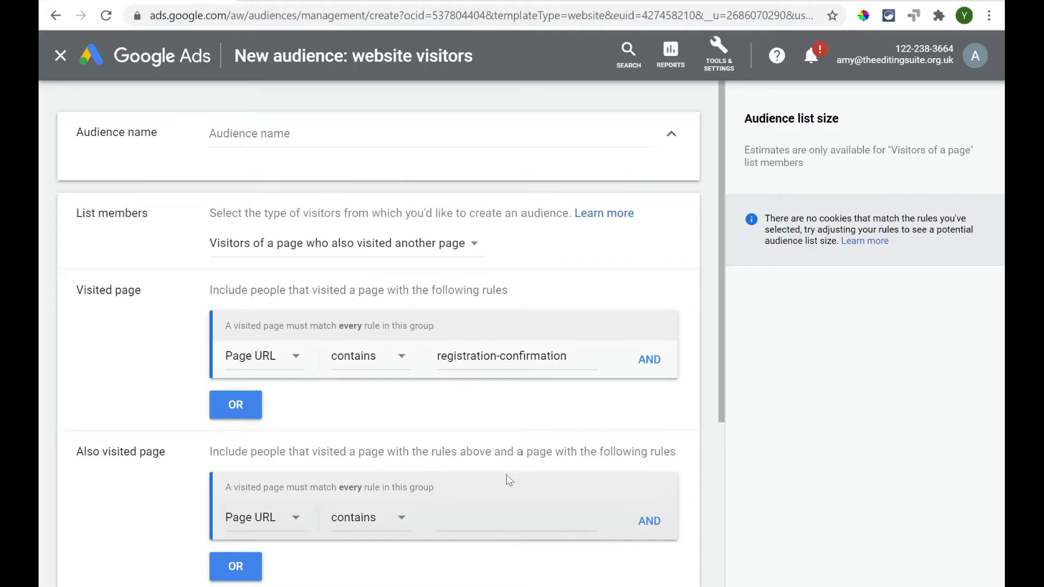
# Set the list members to "Visitors of a page during specific dates" and limit the visits to before Aug 18, 2020
pyautogui.click(456, 249)
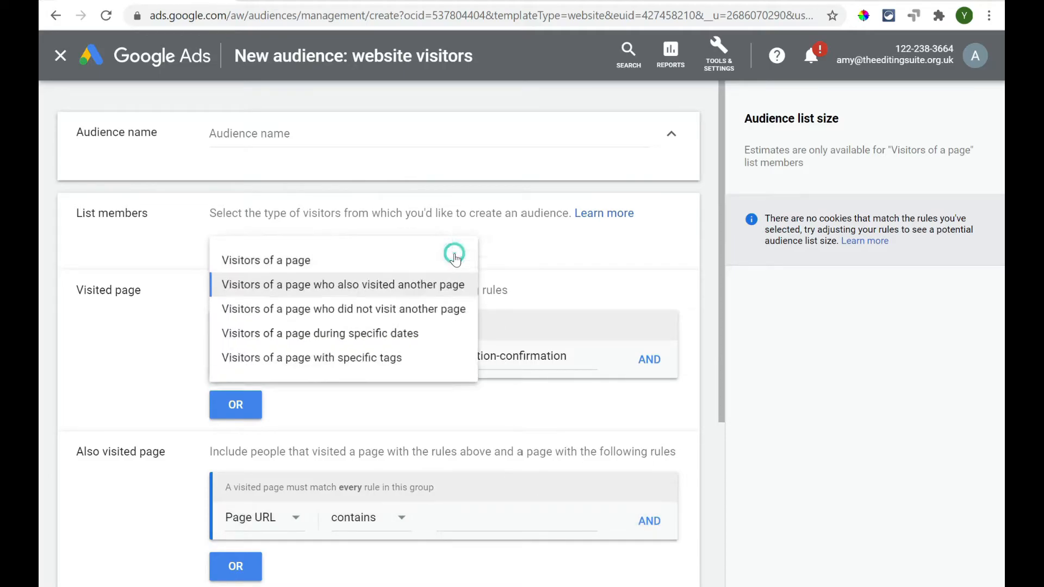
pyautogui.click(374, 336)
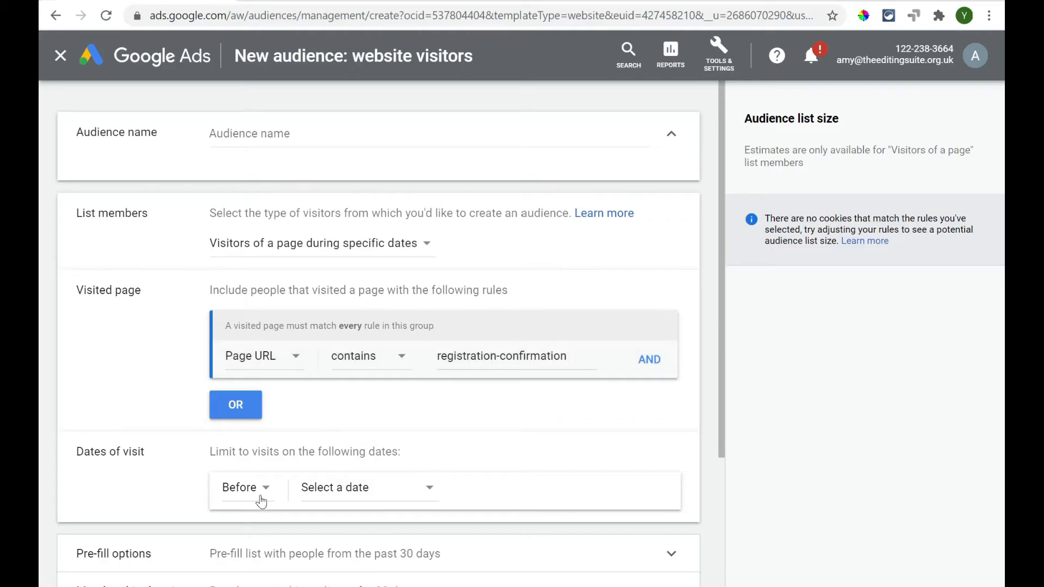
pyautogui.click(362, 495)
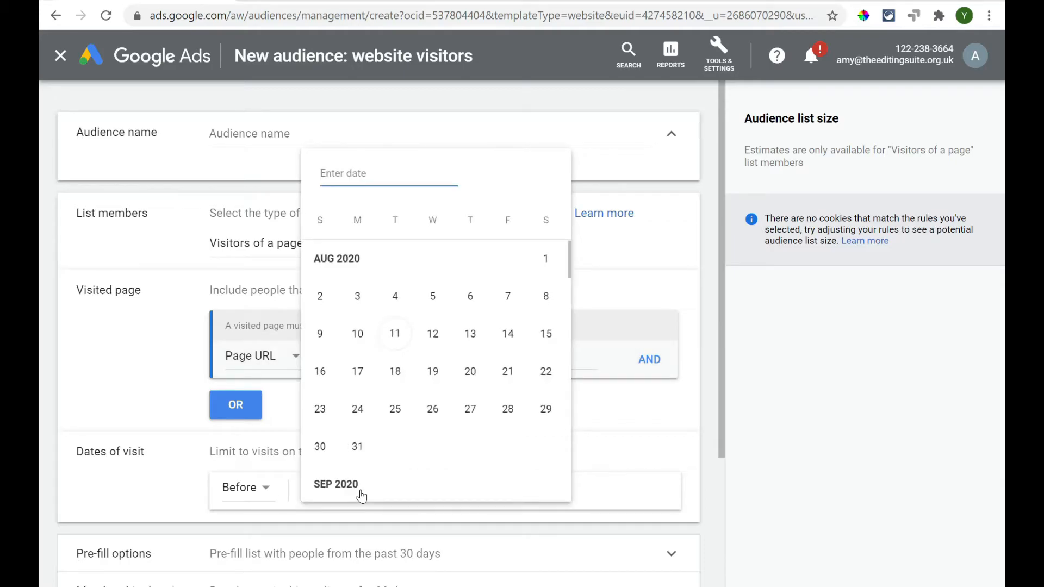
pyautogui.click(398, 376)
# Limit the dates of visit to between Aug 19 and Aug 27, 2020
pyautogui.click(237, 492)
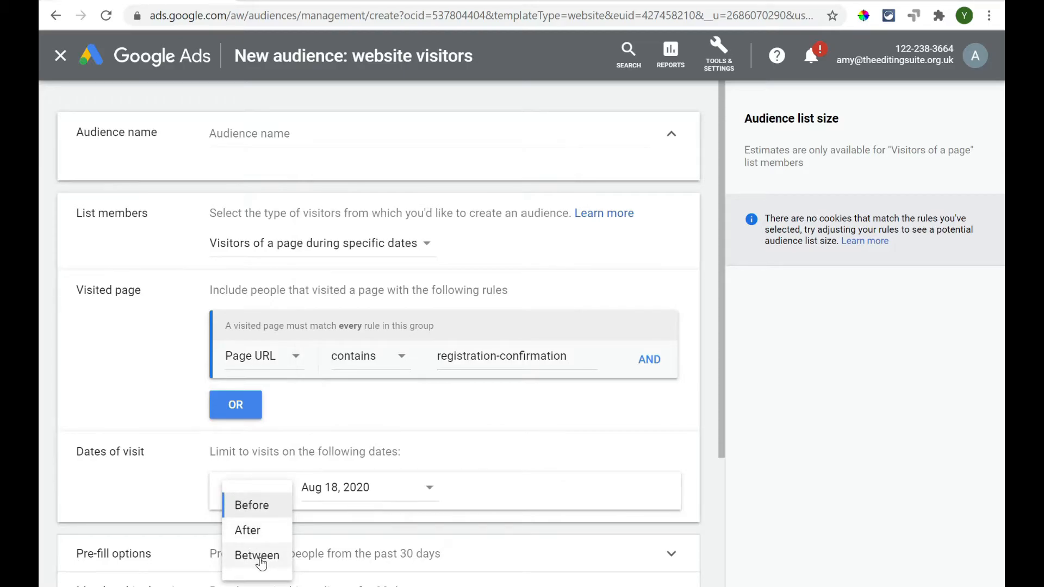
pyautogui.click(256, 557)
pyautogui.click(380, 498)
pyautogui.click(443, 351)
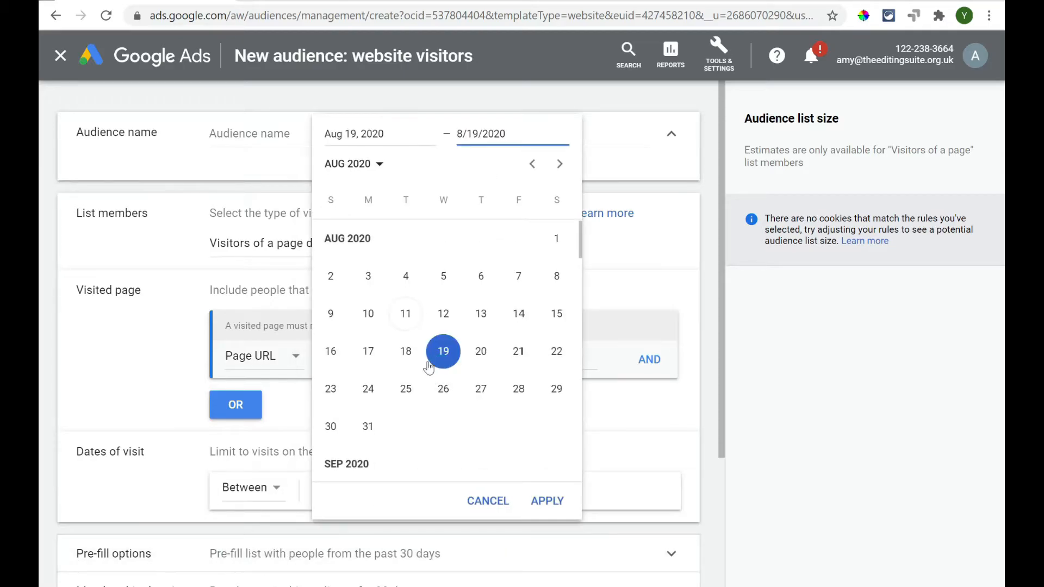
pyautogui.click(496, 399)
pyautogui.click(536, 501)
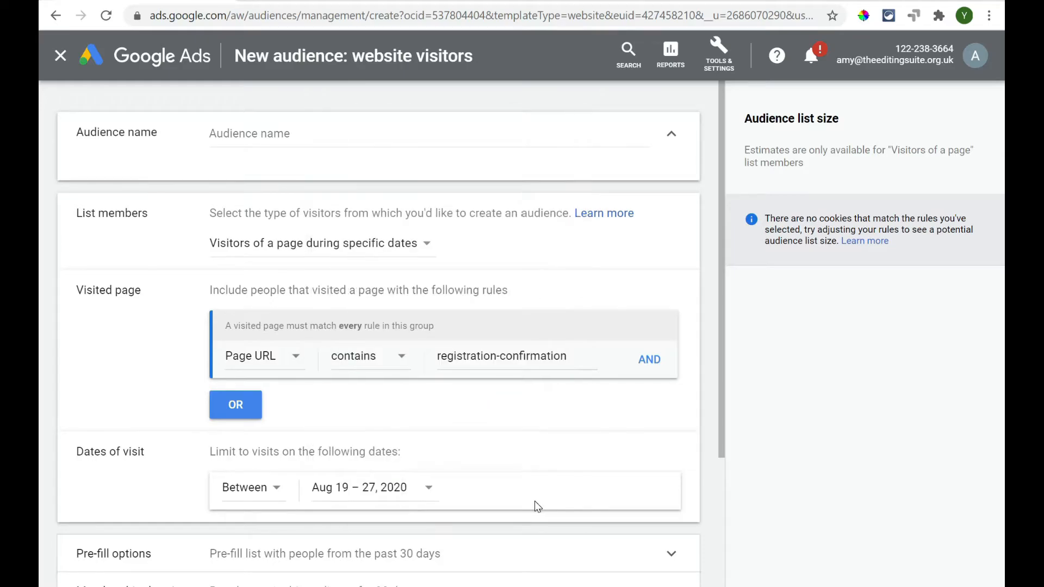
# Look at the registration confirmation page again and review the audience's pre-fill options
pyautogui.scroll(-3, 427, 440)
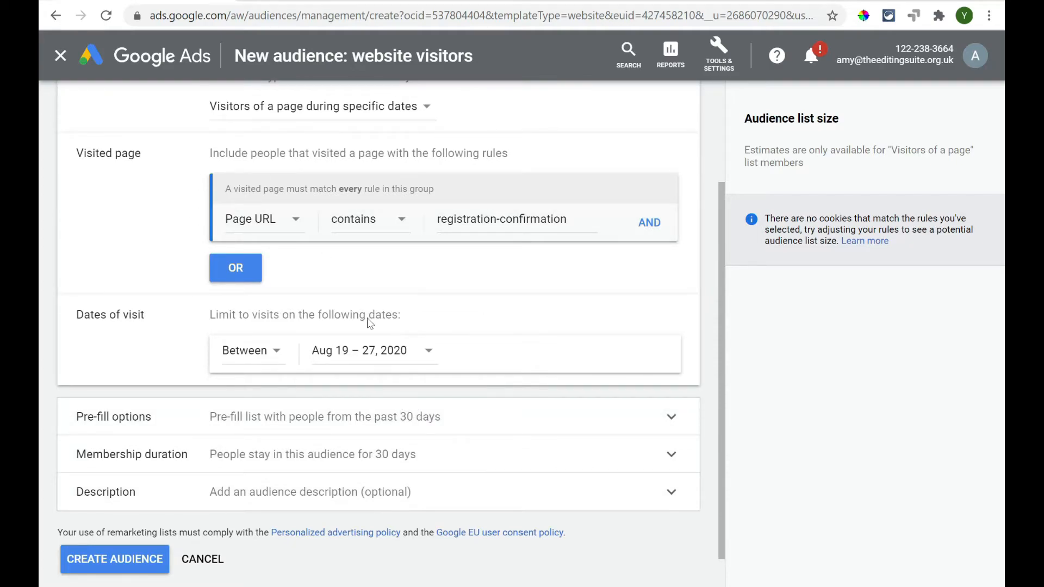
pyautogui.click(333, 1)
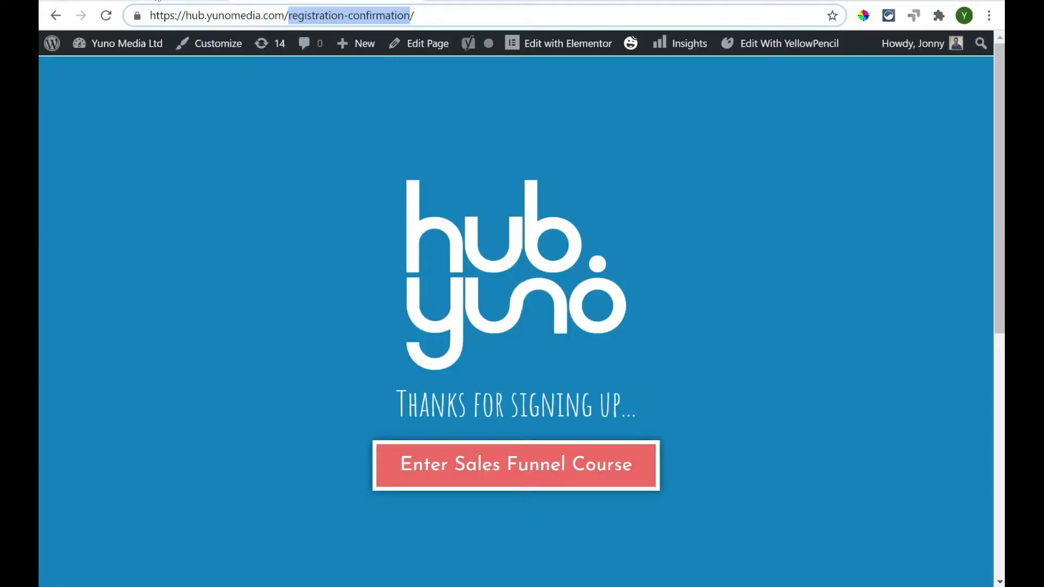
pyautogui.click(158, 1)
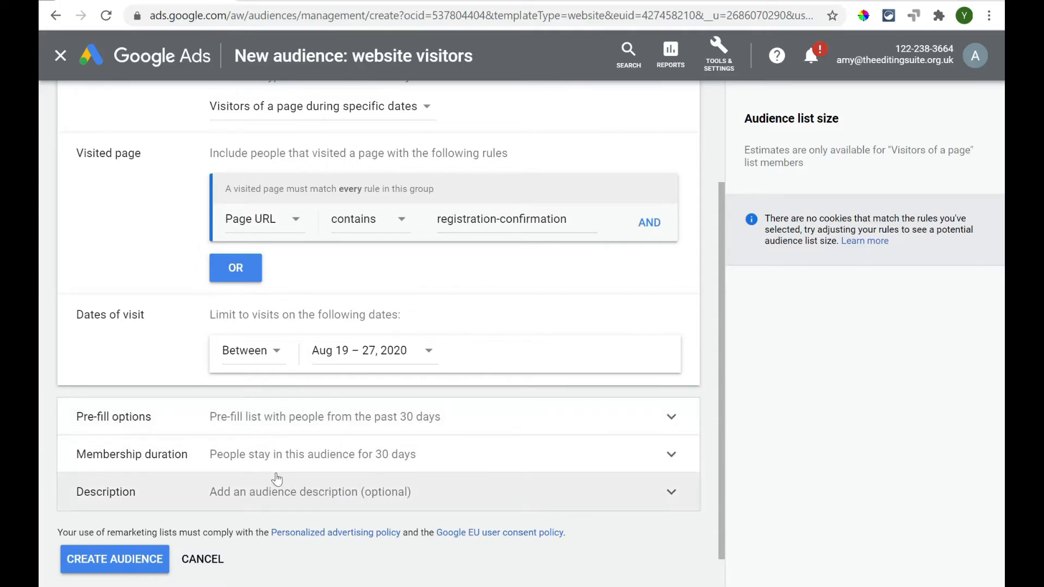
pyautogui.click(290, 428)
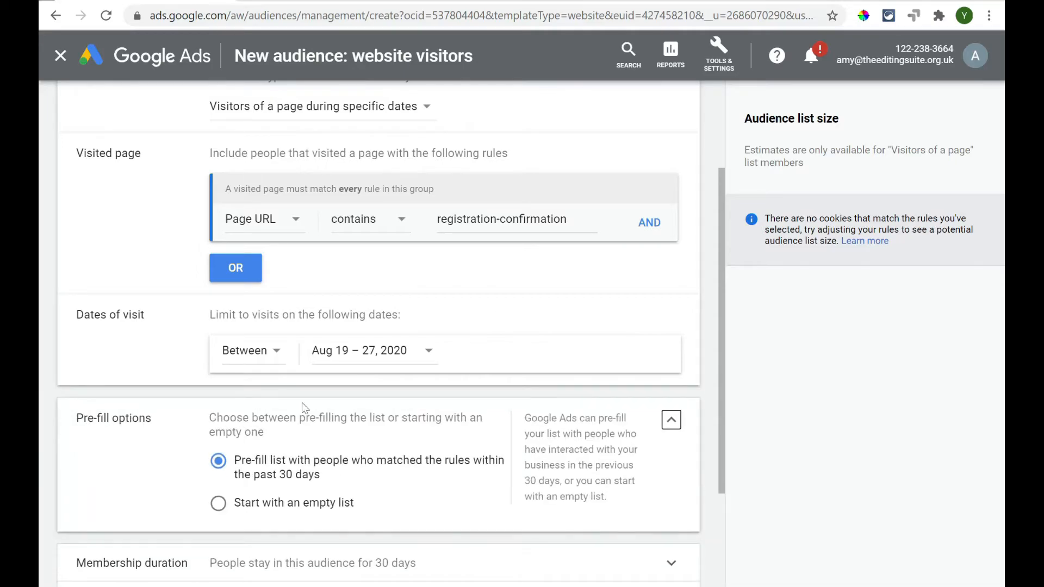
pyautogui.scroll(-2, 305, 407)
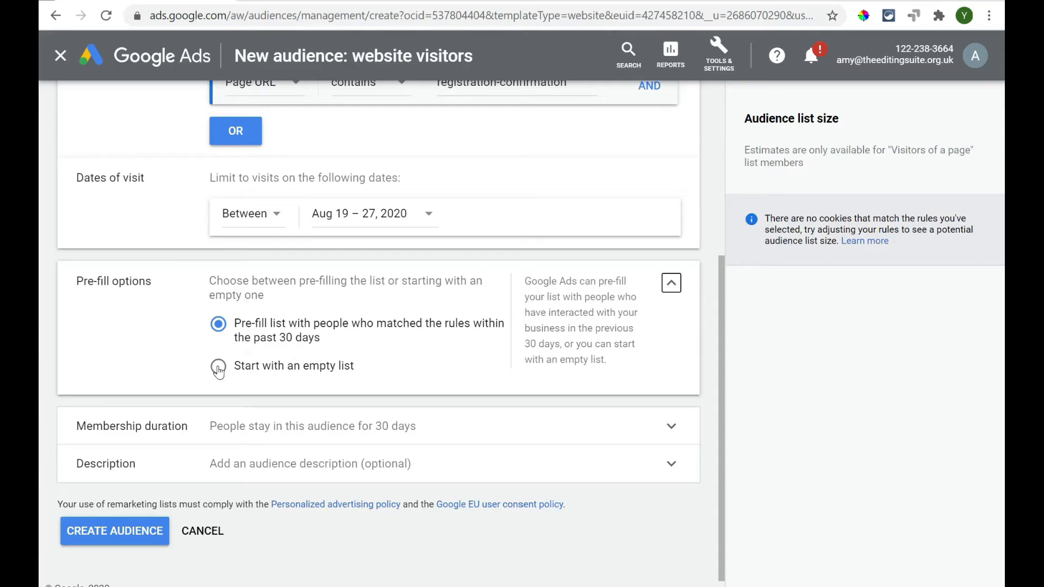
# Collapse the pre-fill options and set the membership duration to 60 days
pyautogui.click(256, 423)
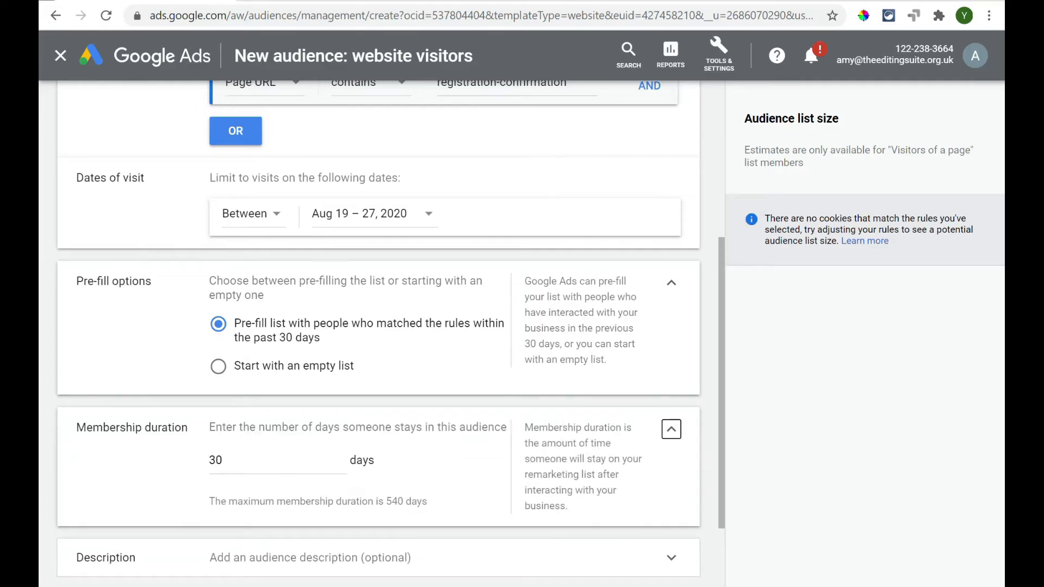
pyautogui.click(671, 282)
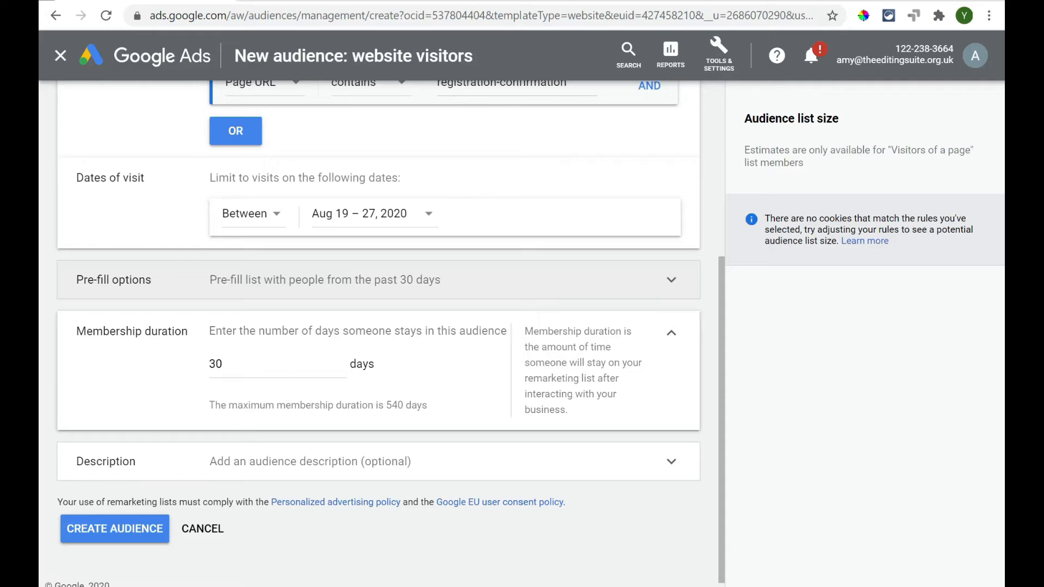
pyautogui.moveTo(386, 405); pyautogui.dragTo(404, 405)
pyautogui.moveTo(245, 363); pyautogui.dragTo(200, 371)
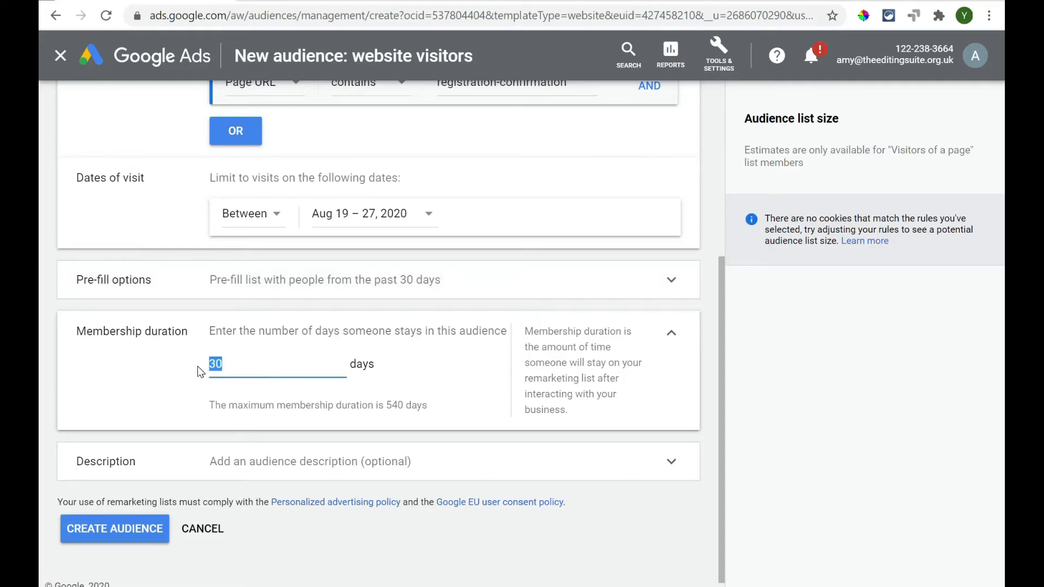
pyautogui.write('60')
# Try a membership duration of 7 days
pyautogui.doubleClick(215, 363)
pyautogui.click(232, 368)
pyautogui.moveTo(234, 367); pyautogui.dragTo(208, 366)
pyautogui.write('7')
# Put the membership duration back to 60 days, open the audience description and review the whole form
pyautogui.moveTo(242, 360); pyautogui.dragTo(206, 371)
pyautogui.write('60')
pyautogui.click(378, 386)
pyautogui.click(302, 469)
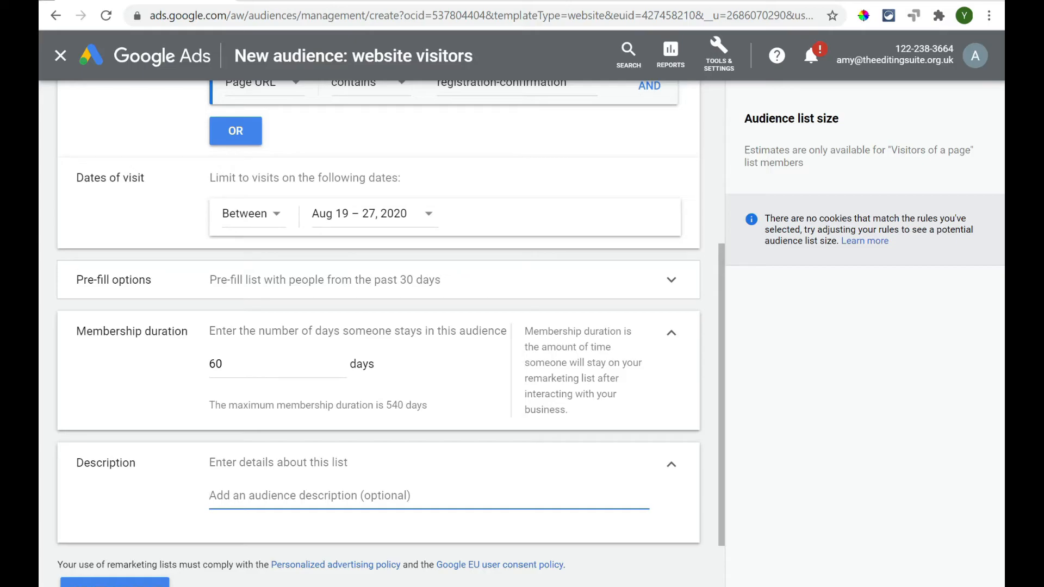
pyautogui.scroll(6, 277, 495)
pyautogui.scroll(-7, 275, 492)
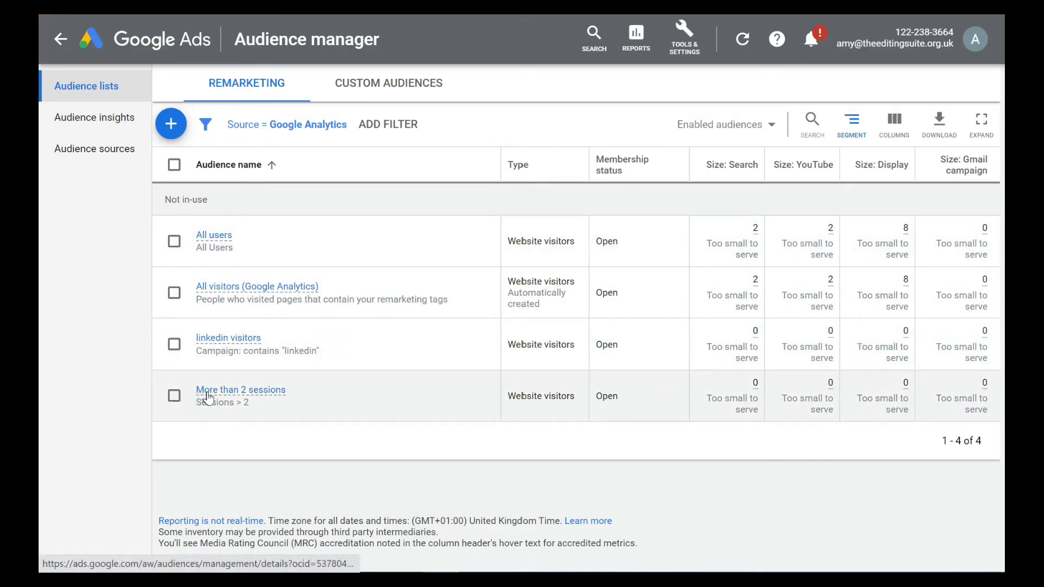
# Examine the network size columns in the audience list and the Display size requirement for the "More than 2 sessions" audience
pyautogui.moveTo(261, 399)
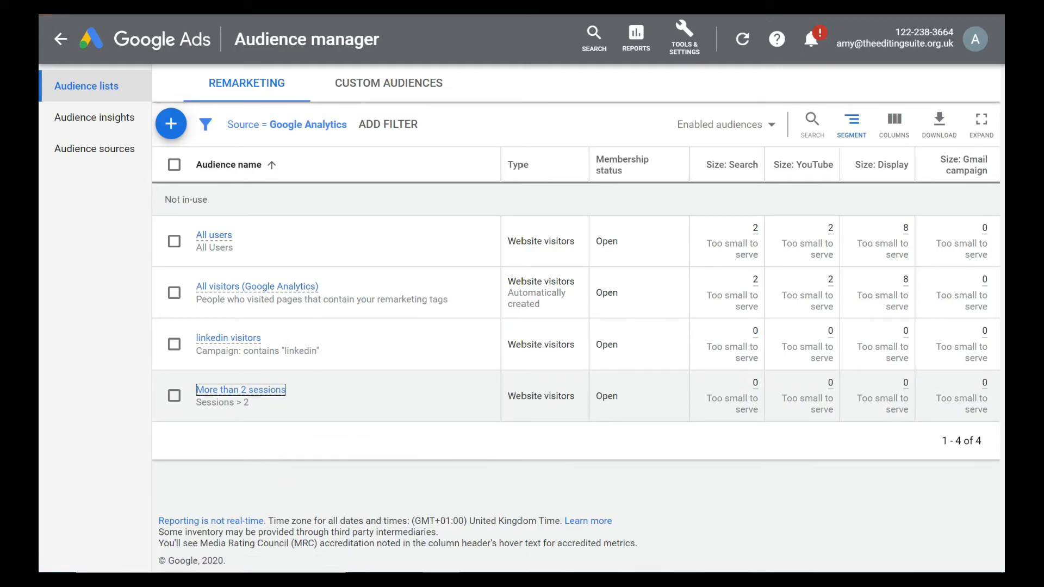
pyautogui.click(727, 451)
pyautogui.moveTo(755, 170)
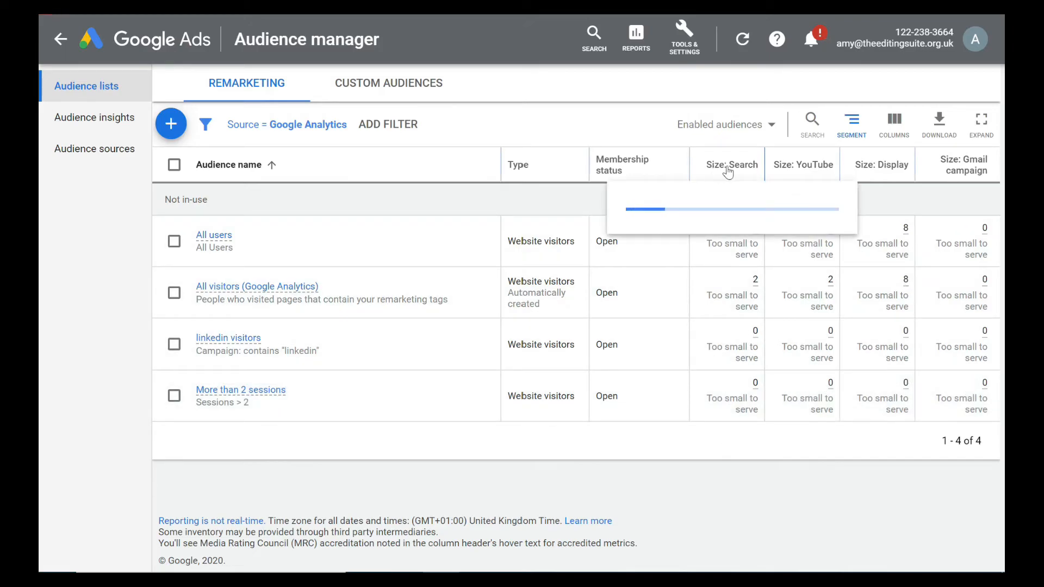
pyautogui.moveTo(912, 173)
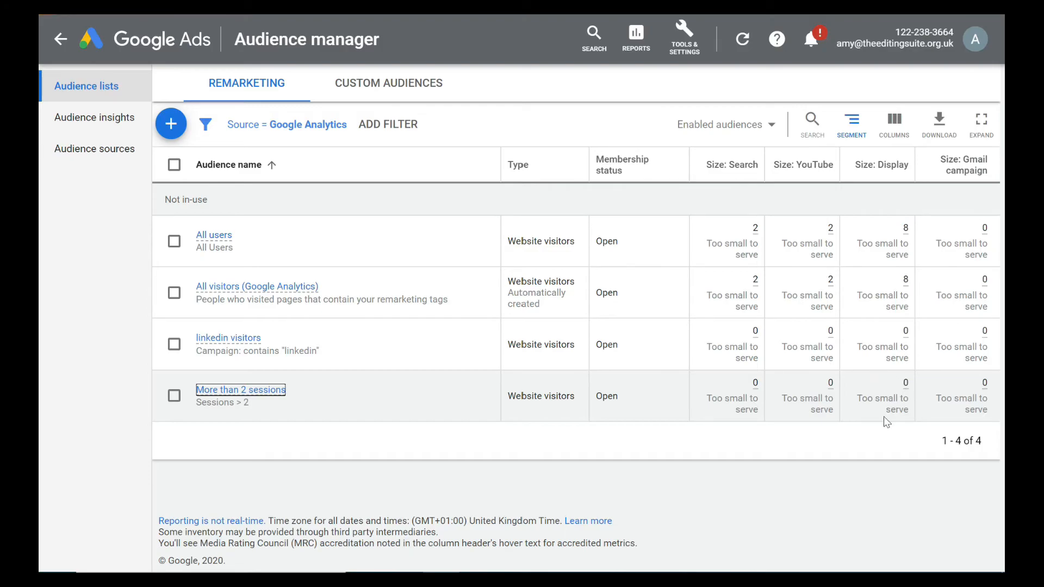
pyautogui.moveTo(906, 388)
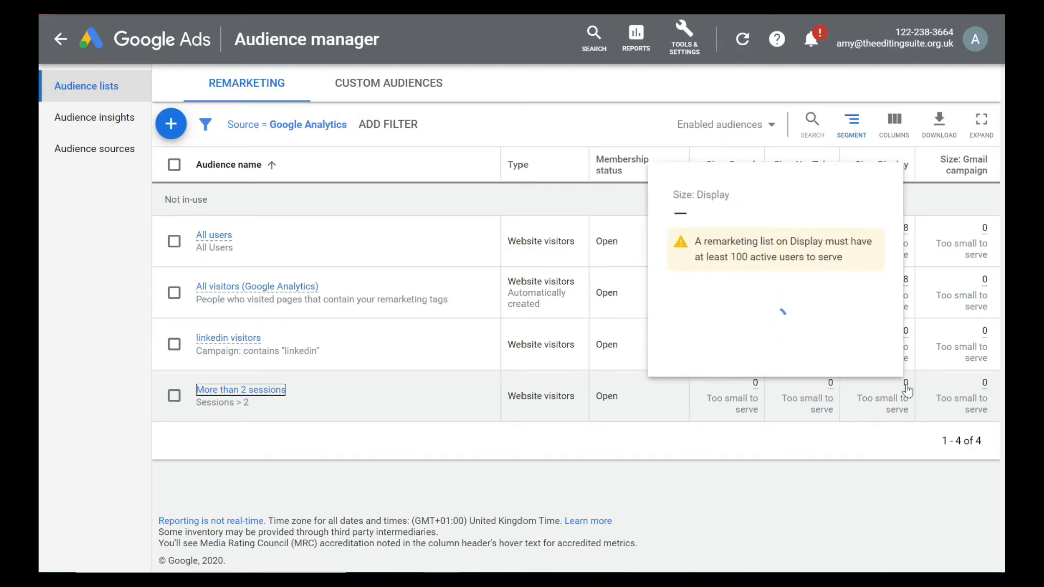
pyautogui.doubleClick(737, 256)
pyautogui.moveTo(749, 256); pyautogui.dragTo(746, 257)
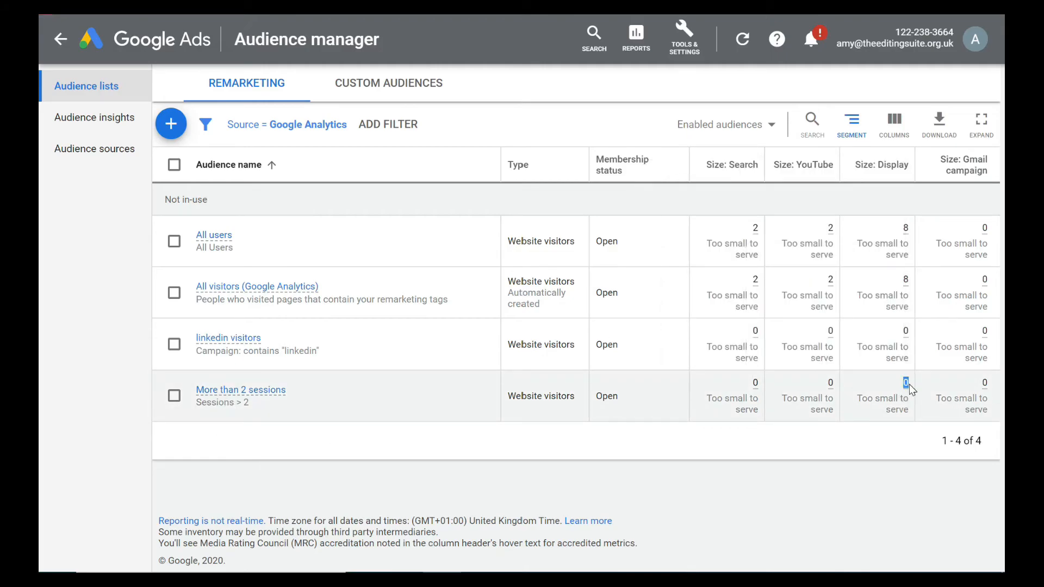
pyautogui.click(901, 427)
# Check the YouTube and Search size requirements for "More than 2 sessions" and the Display size details for "All users"
pyautogui.moveTo(796, 165)
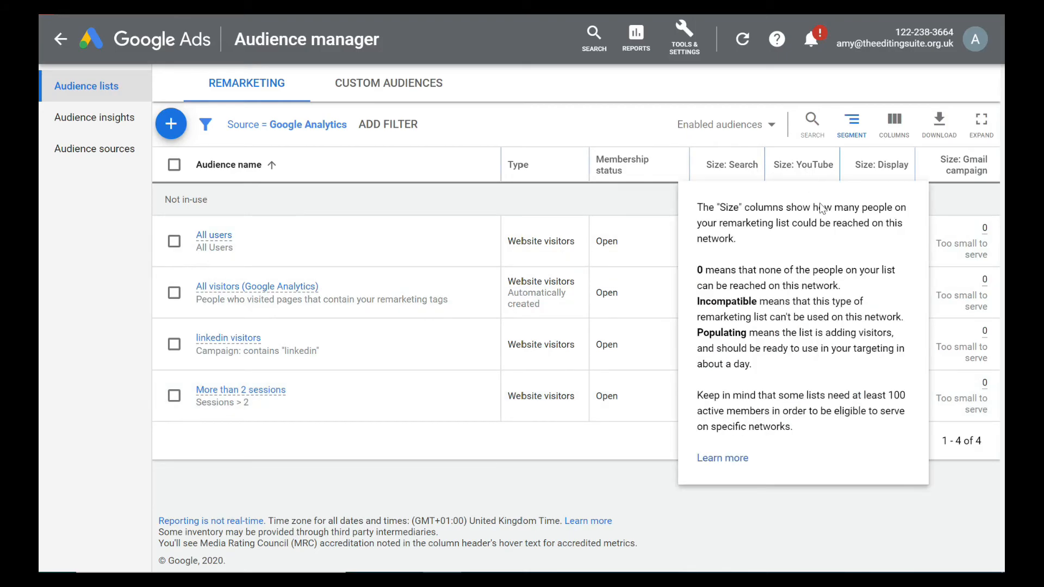
pyautogui.moveTo(828, 387)
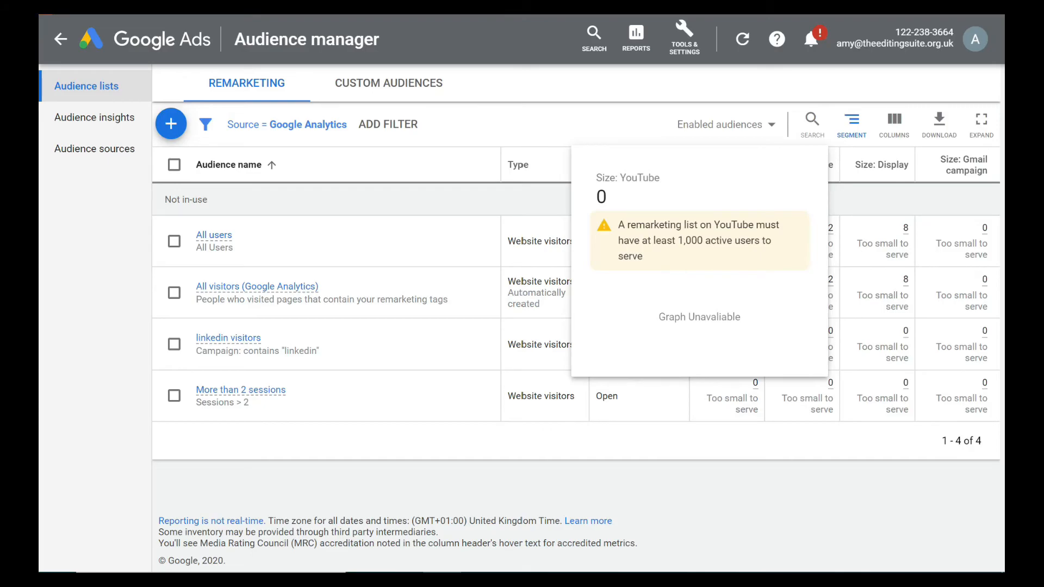
pyautogui.moveTo(755, 389)
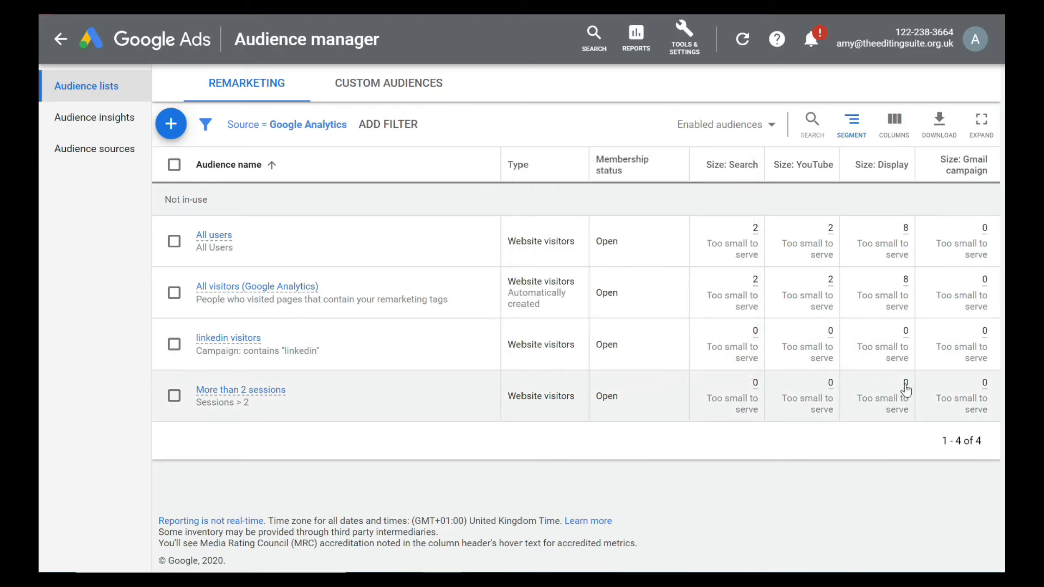
pyautogui.moveTo(905, 387)
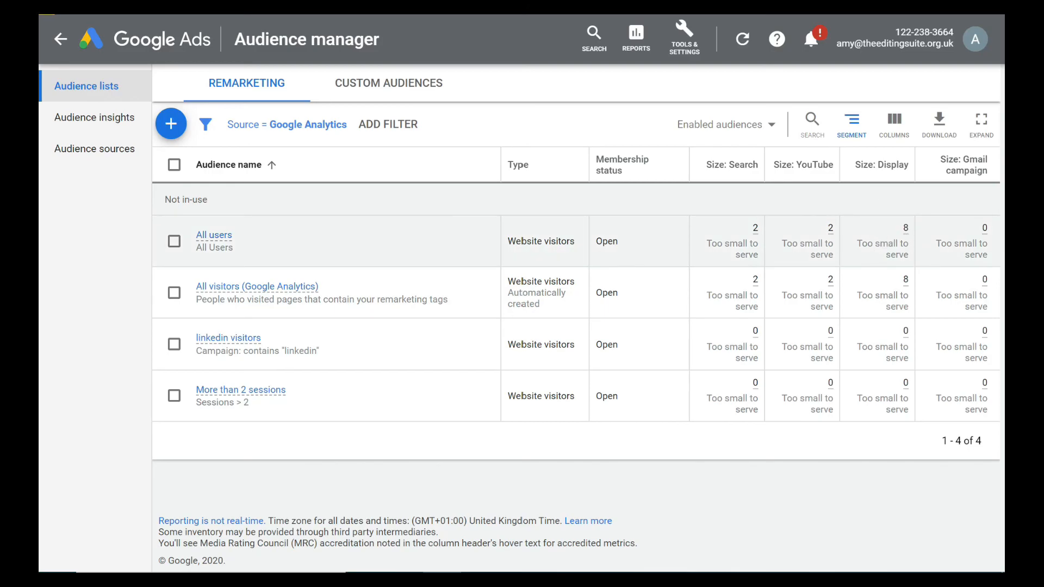
pyautogui.moveTo(905, 231)
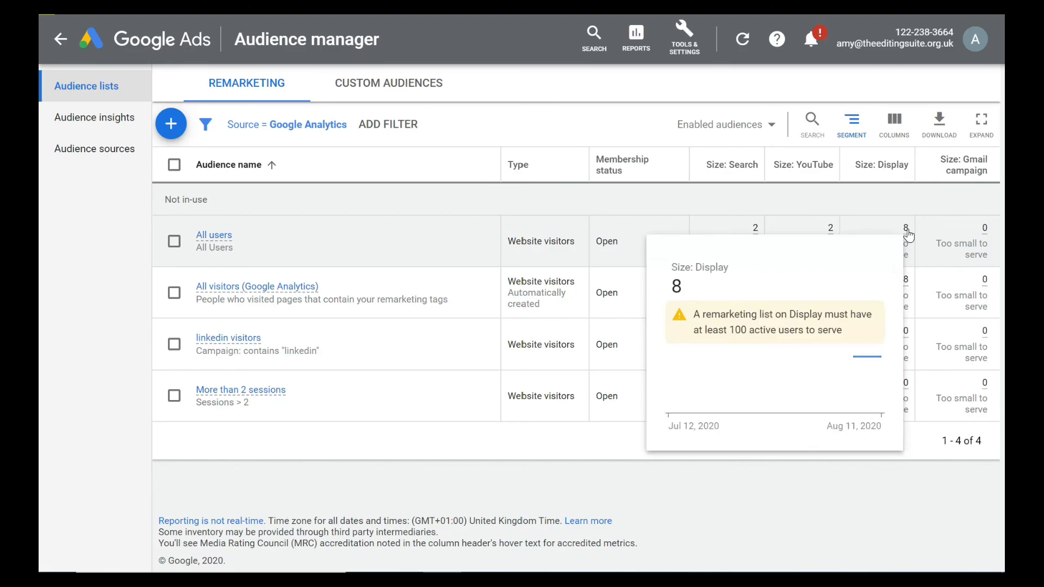